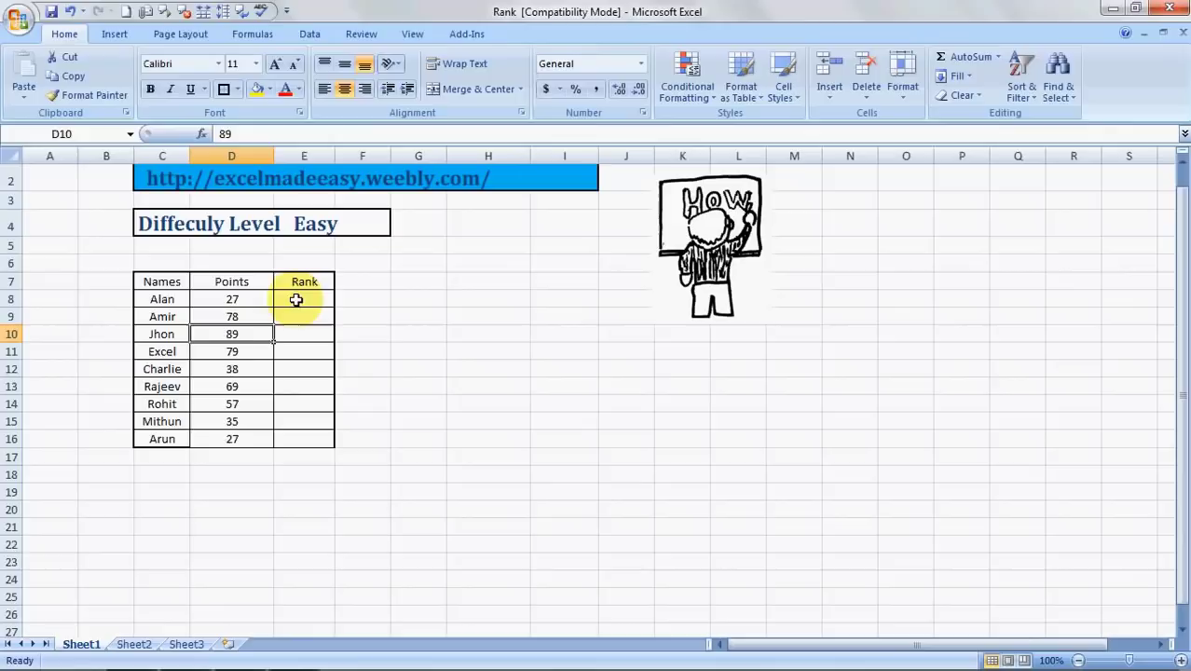
Enter the formula =RANK(D8,D8:D16,0) in cell E8 to rank the first points value in descending order.
left_click(229, 301)
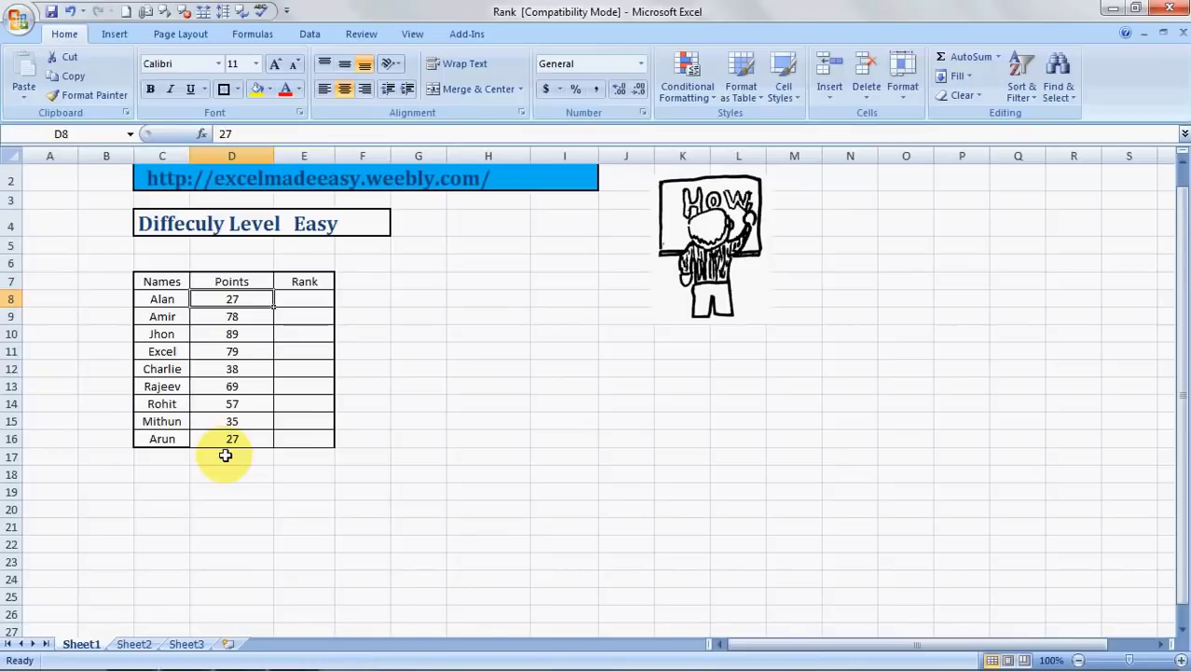
left_click(253, 340)
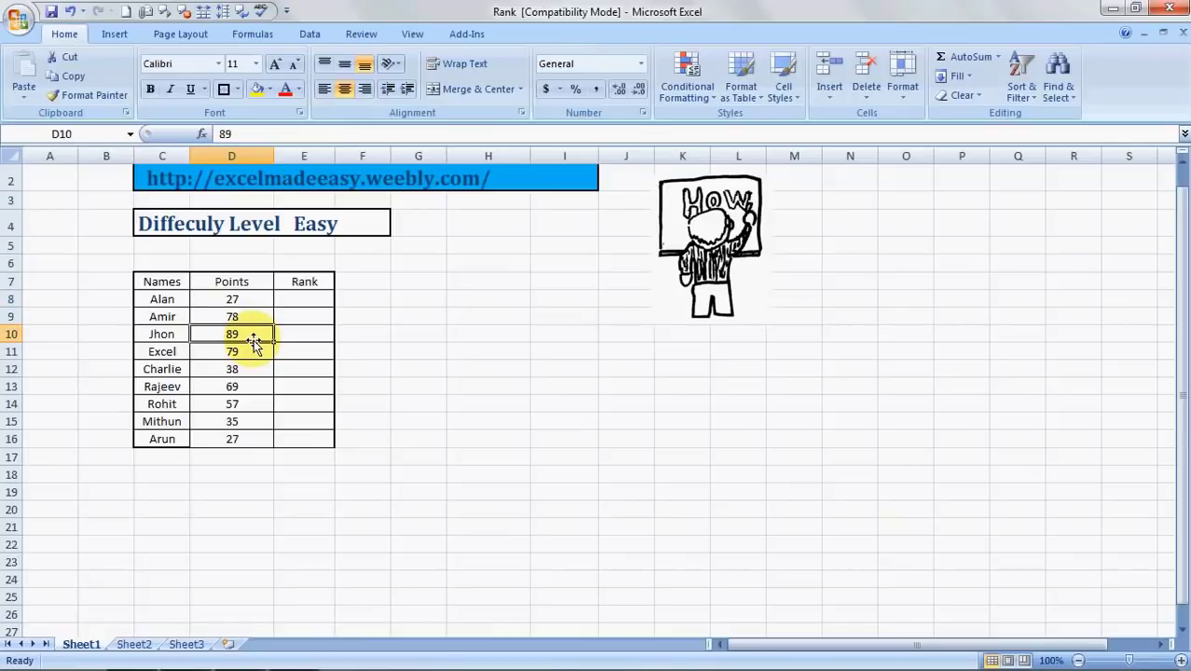
left_click(300, 298)
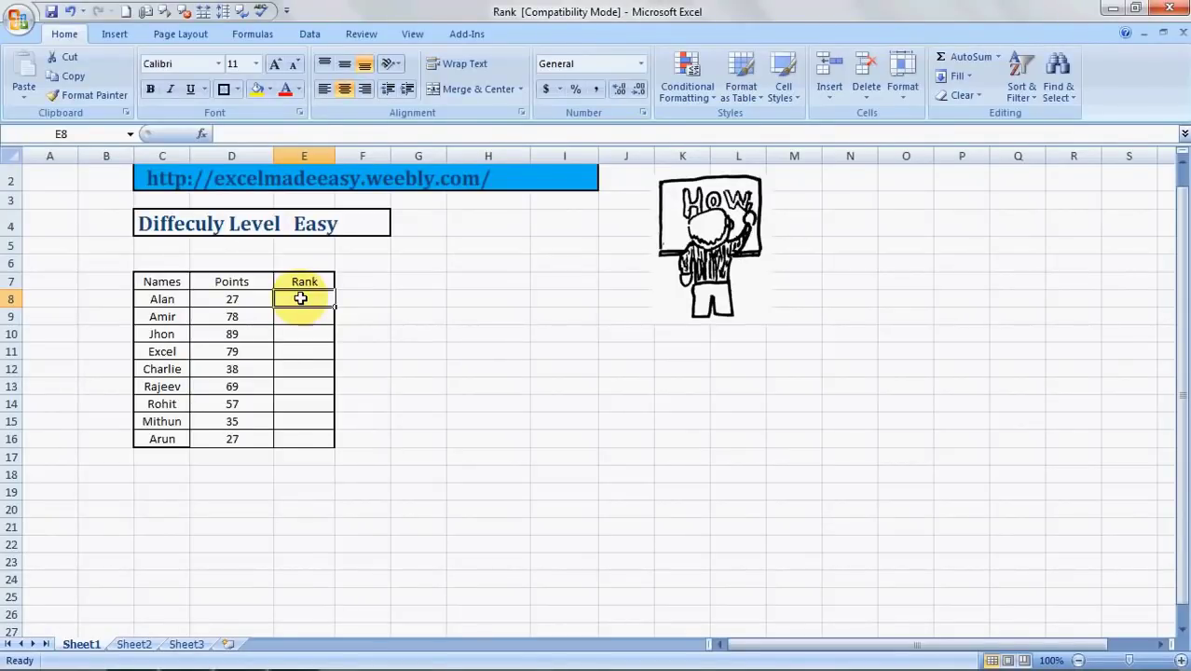
type("=")
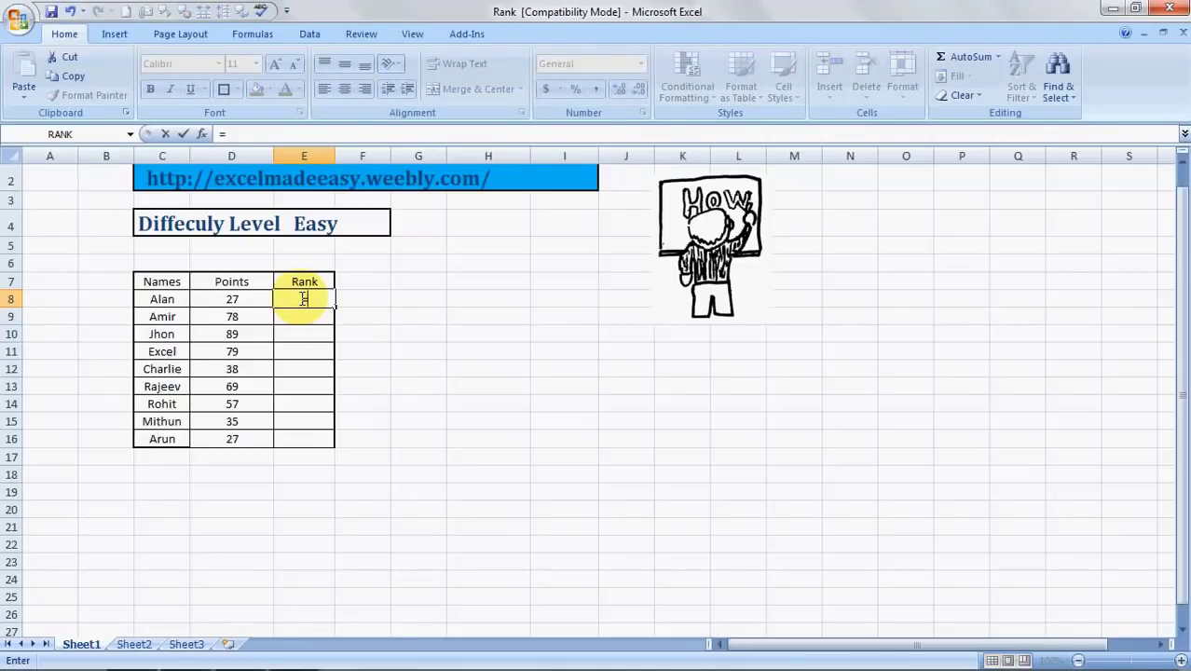
type("rank")
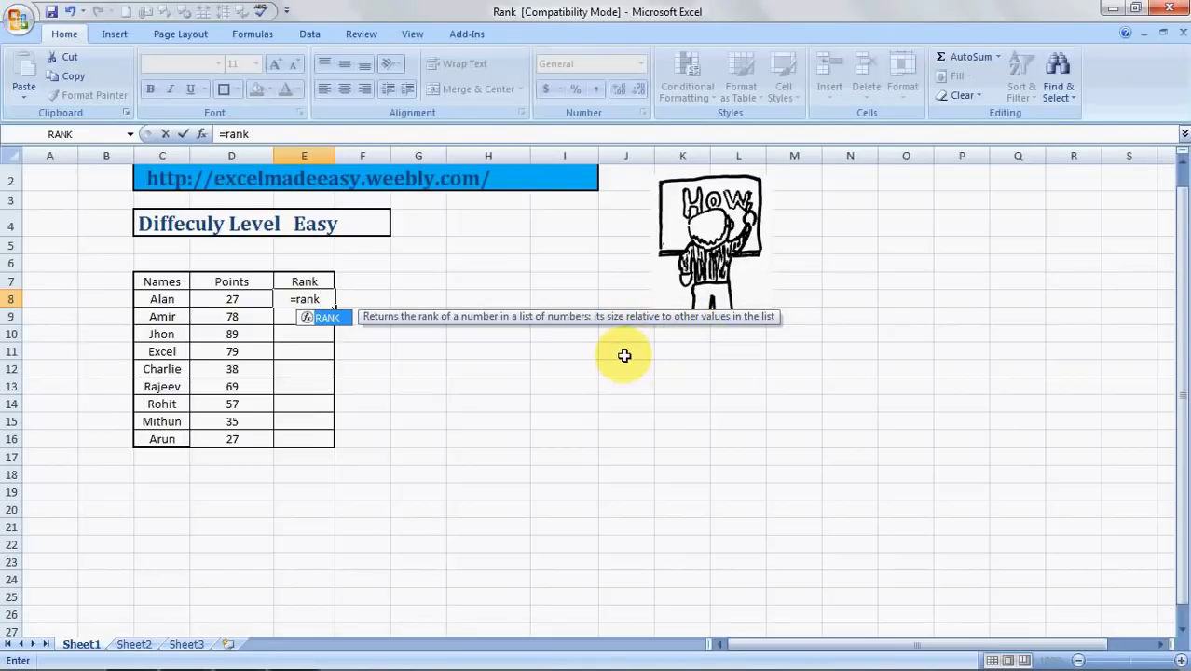
type("(")
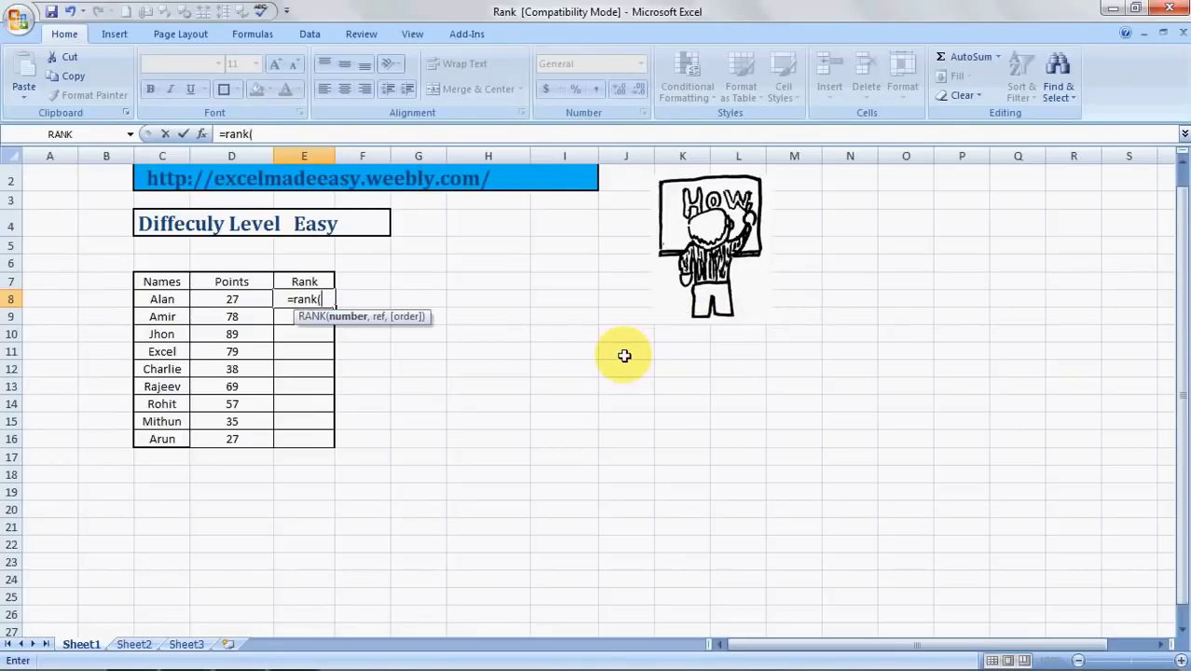
left_click(232, 298)
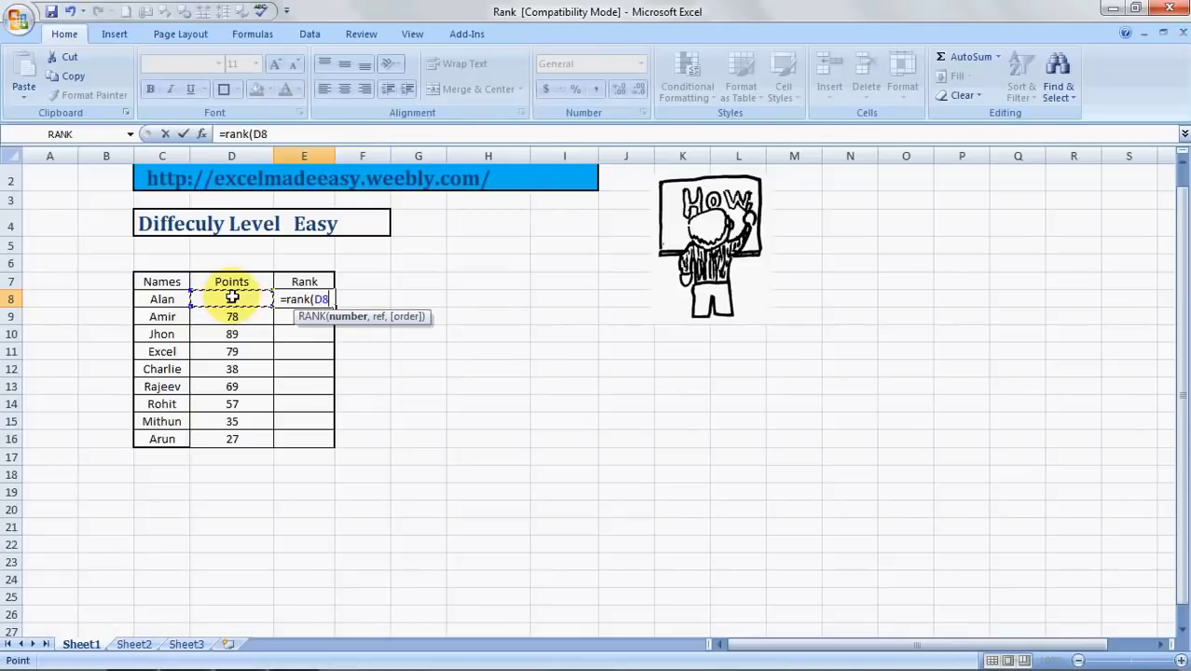
type(",")
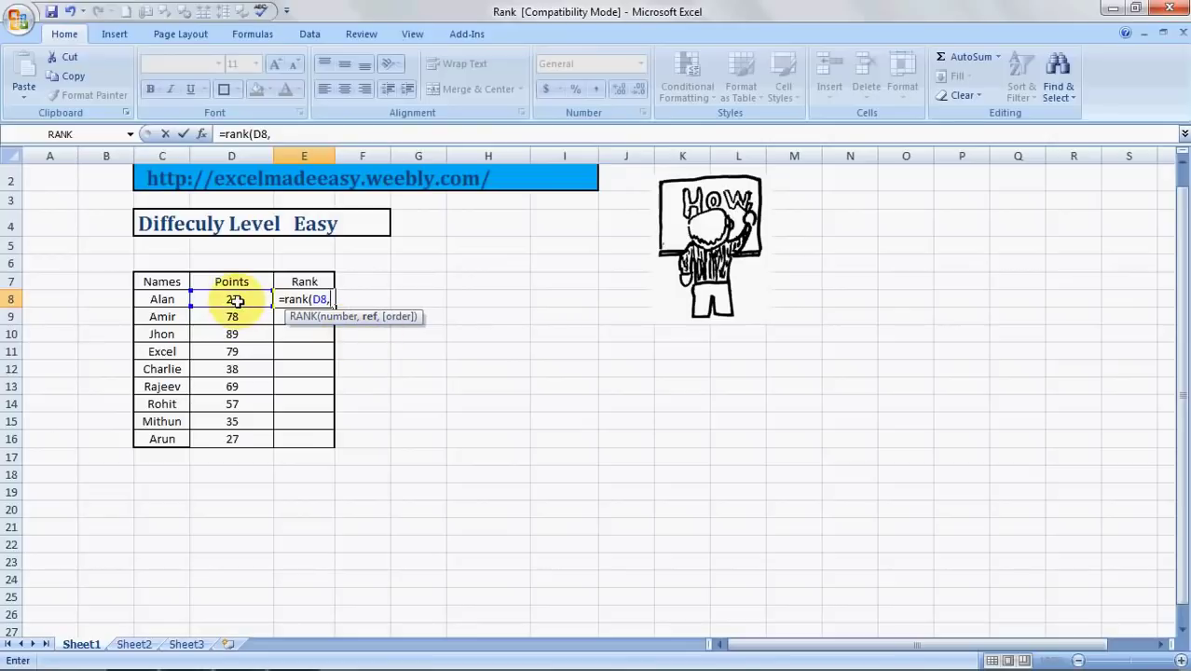
left_click(236, 299)
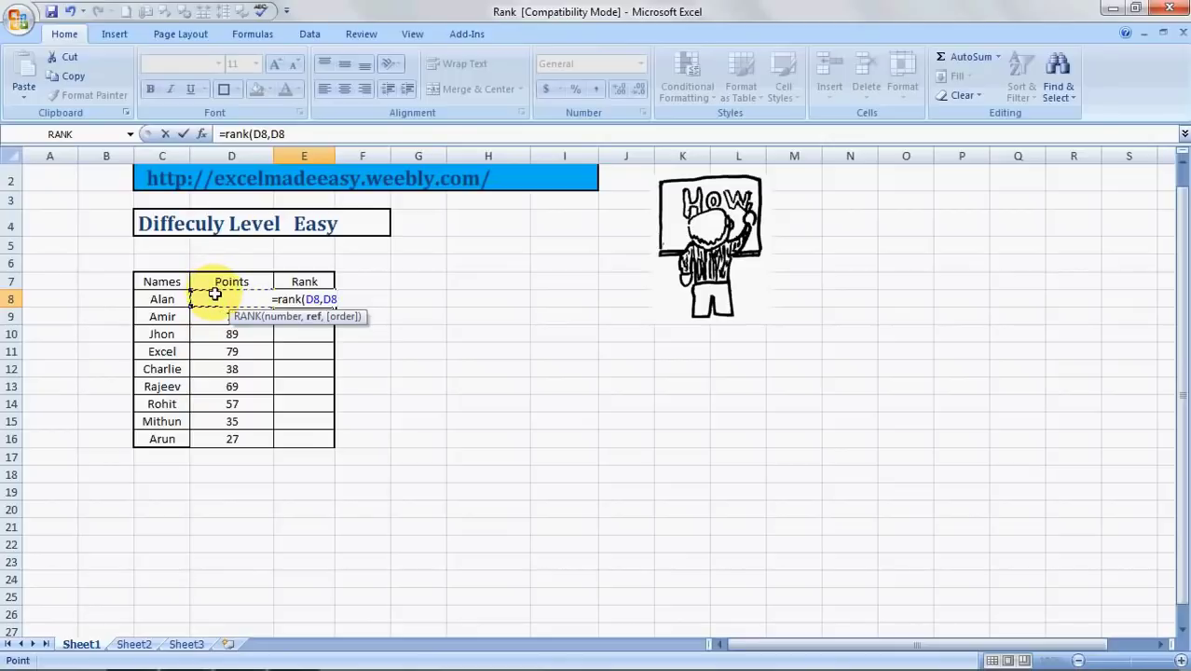
left_click_drag(215, 294, 233, 439)
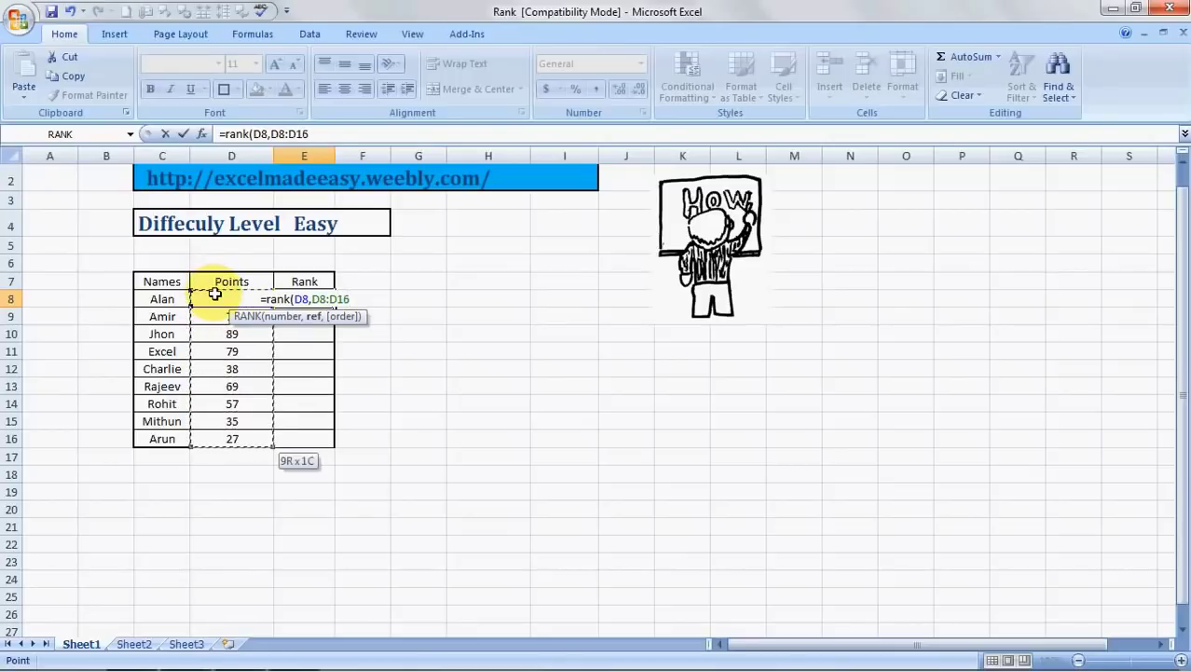
type(",")
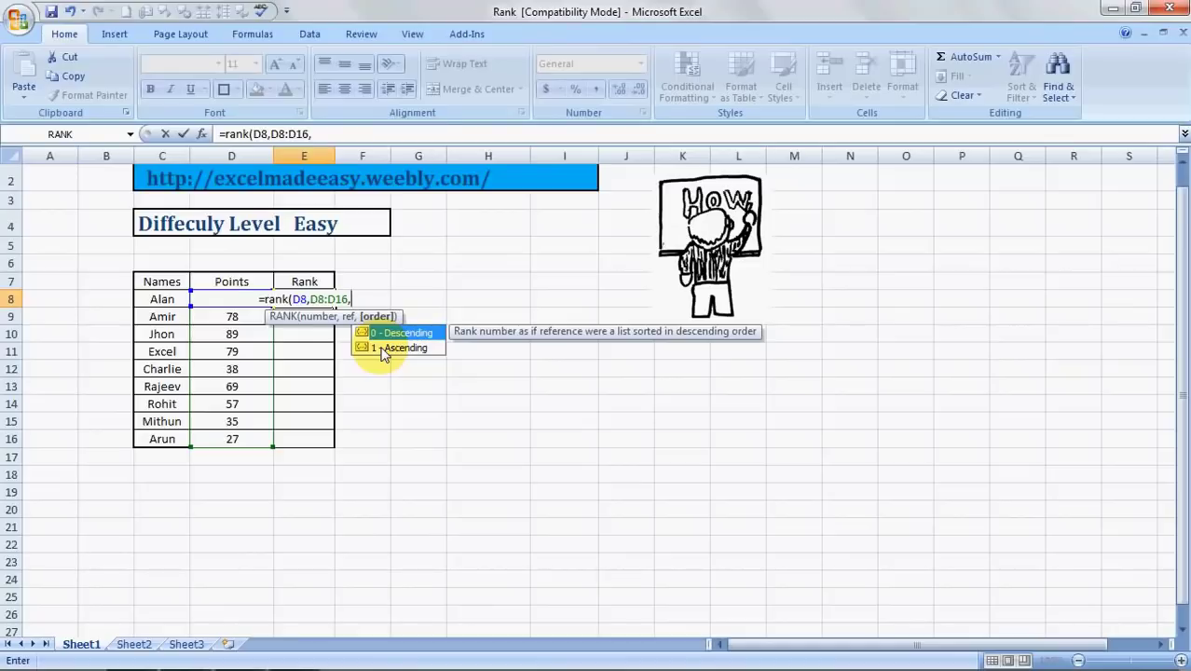
type("0)")
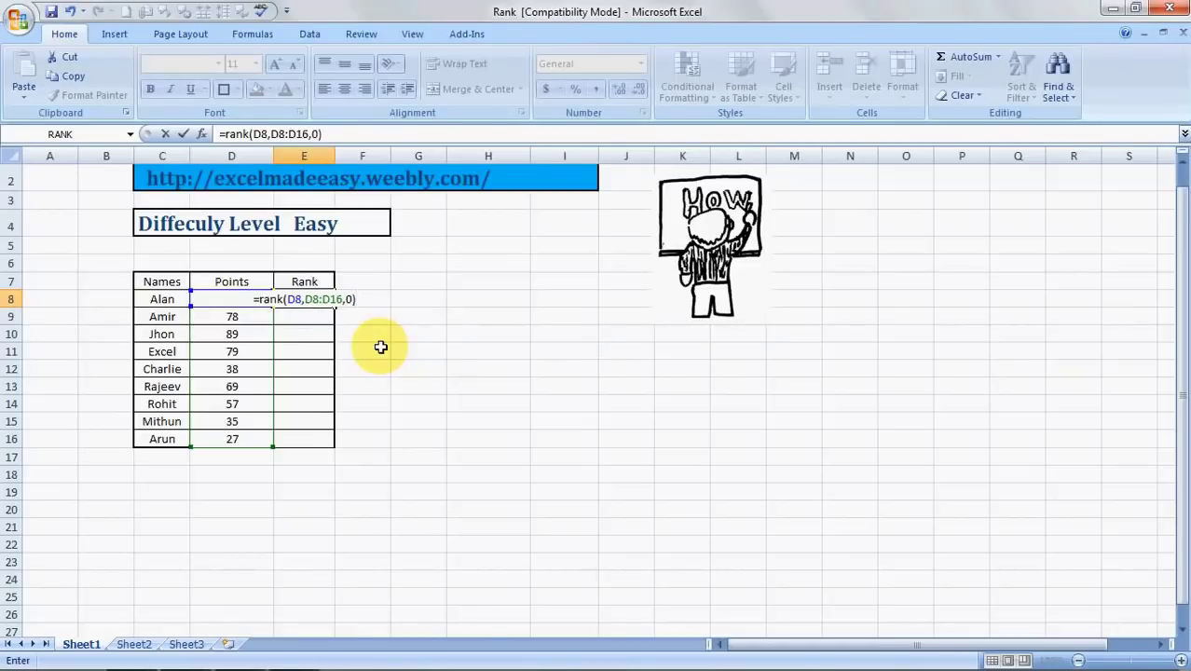
key("Return")
key("Up")
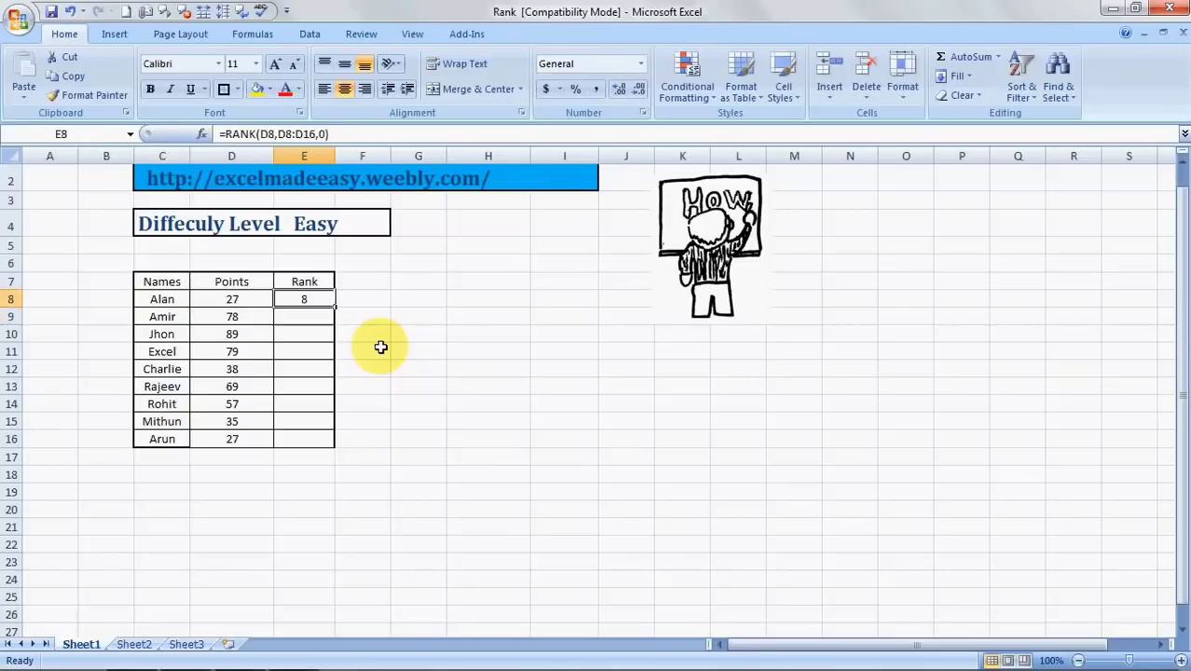
Change the reference range in the E8 formula to the absolute reference $D$8:$D$16.
double_click(313, 300)
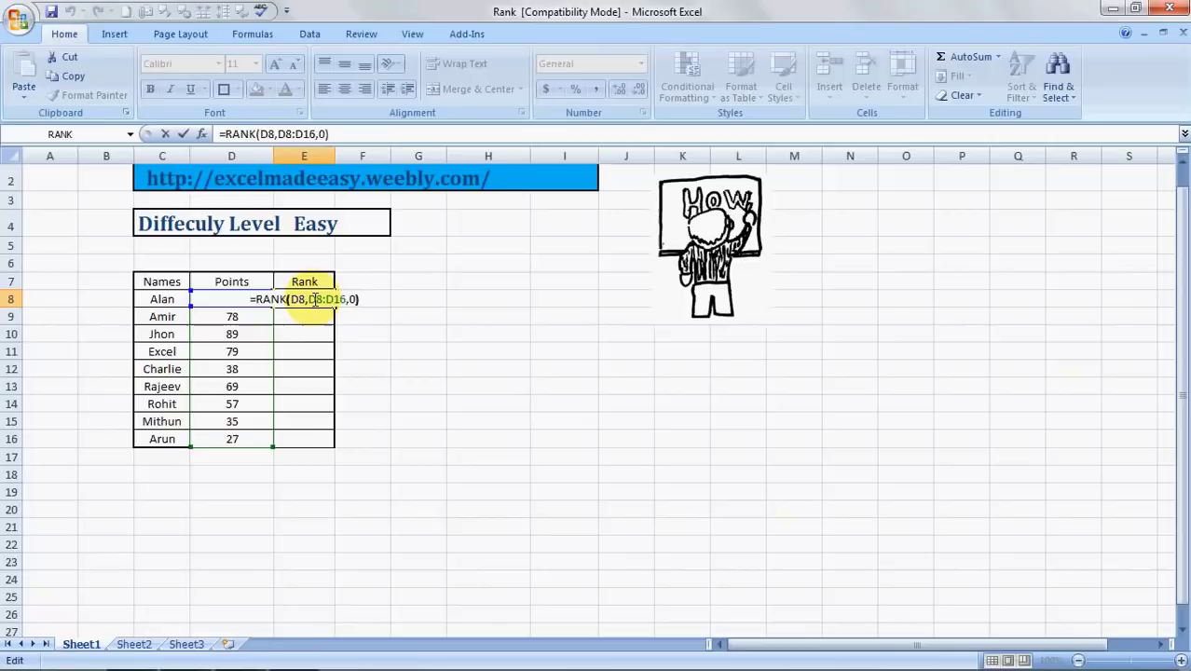
key("Left")
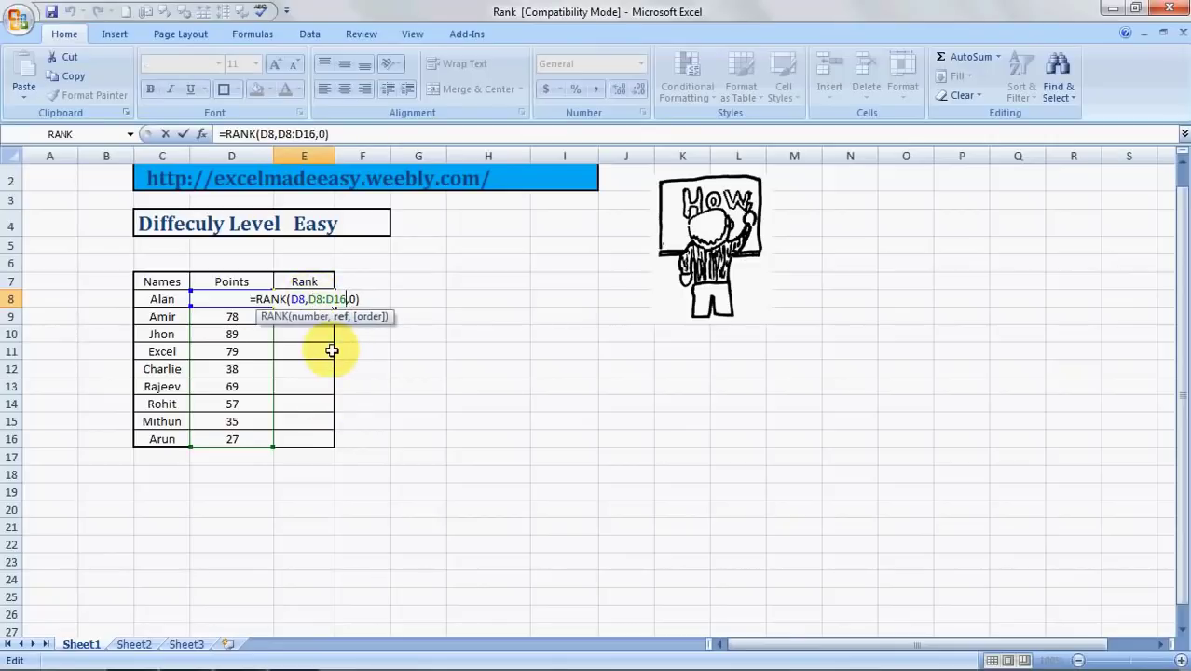
key("shift+Left")
key("shift+Left")
key("shift+Left")
key("shift+Left")
key("shift+Left")
key("shift+Left")
key("F4")
key("ctrl+Return")
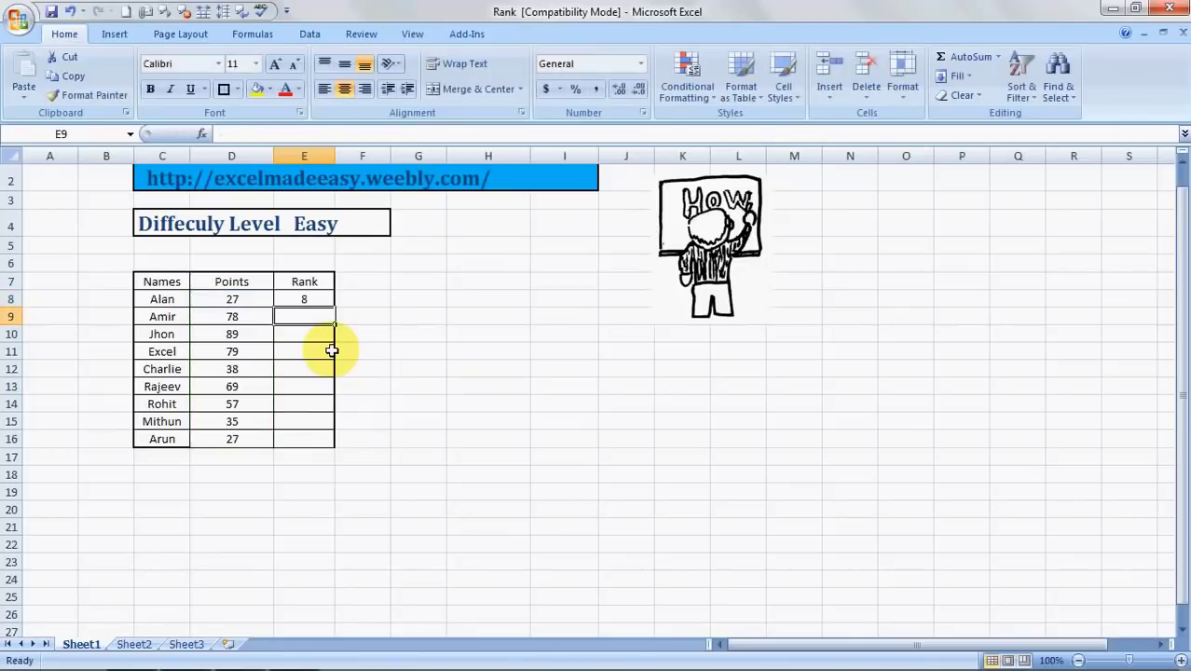
Copy the rank formula from E8 into cells E9:E16 and end the copy mode.
key("ctrl+c")
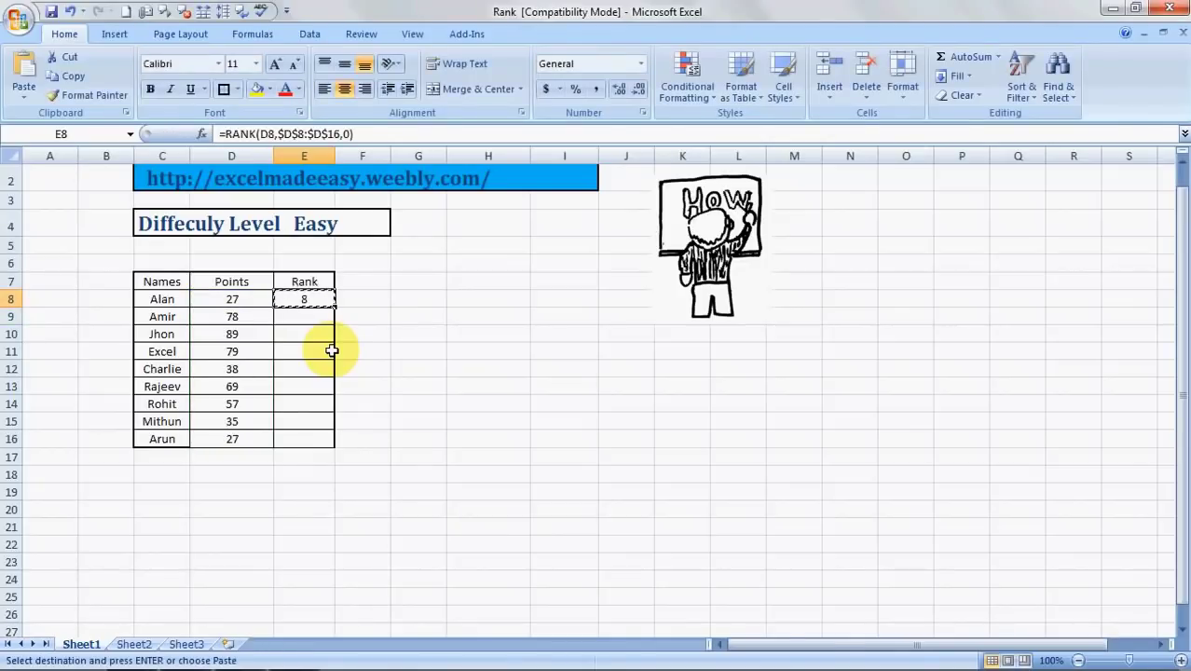
key("Down")
key("shift+Down")
key("shift+Down")
key("shift+Down")
key("shift+Down")
key("shift+Down")
key("shift+Down")
key("shift+Down")
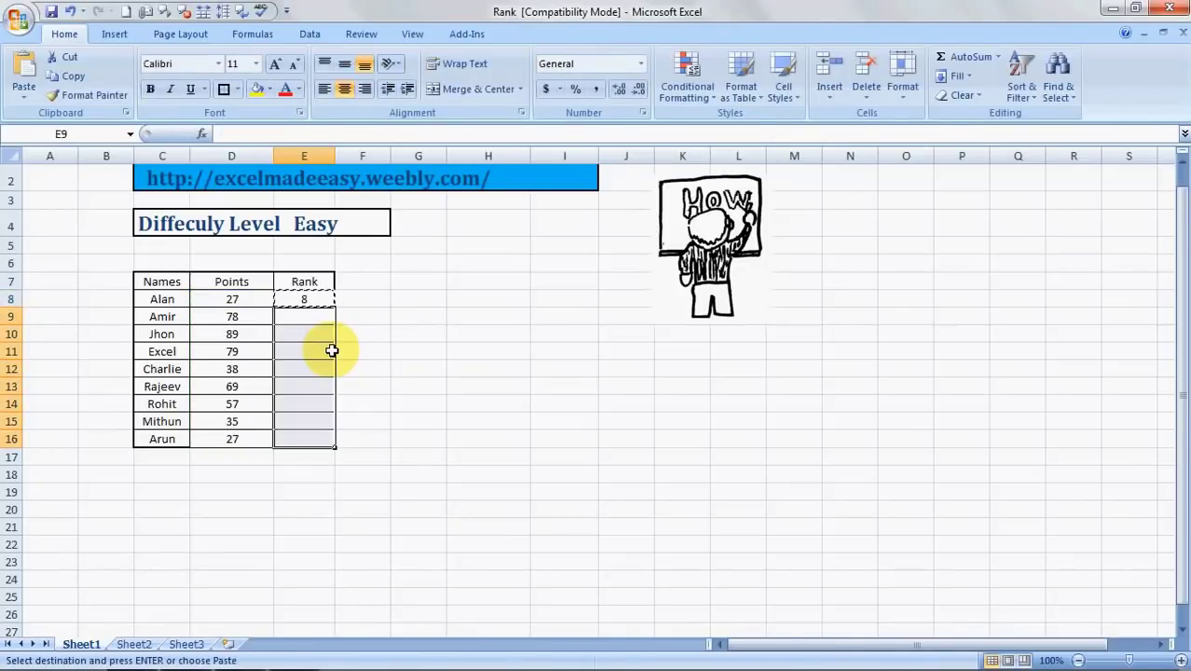
key("ctrl+v")
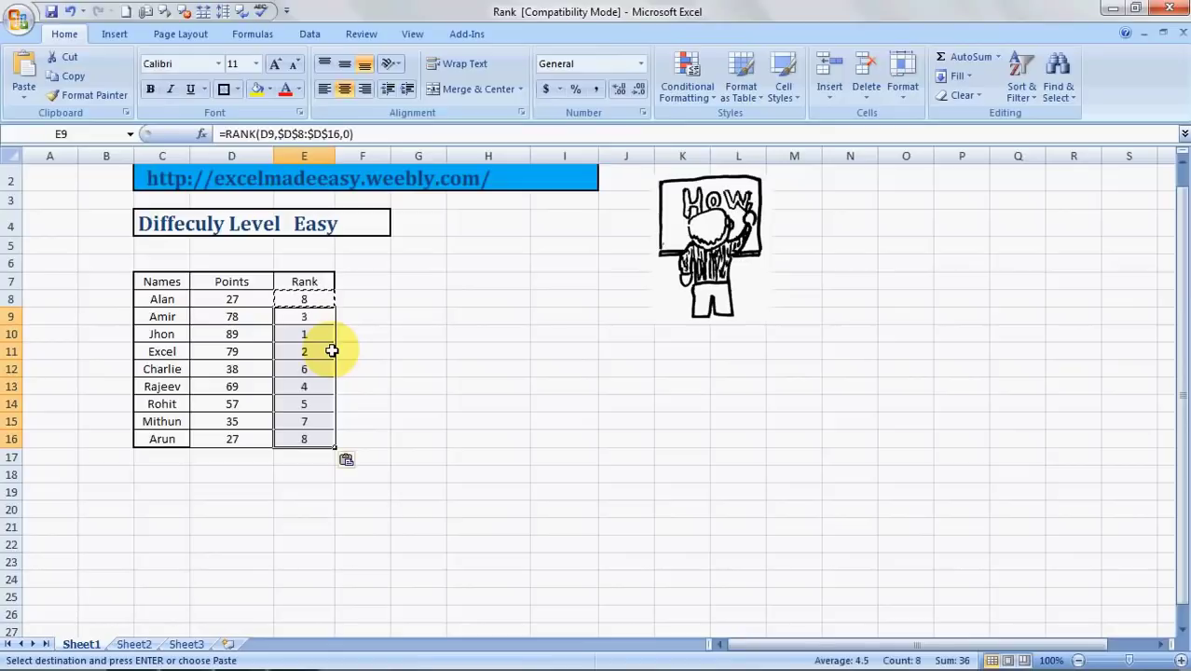
left_click(402, 354)
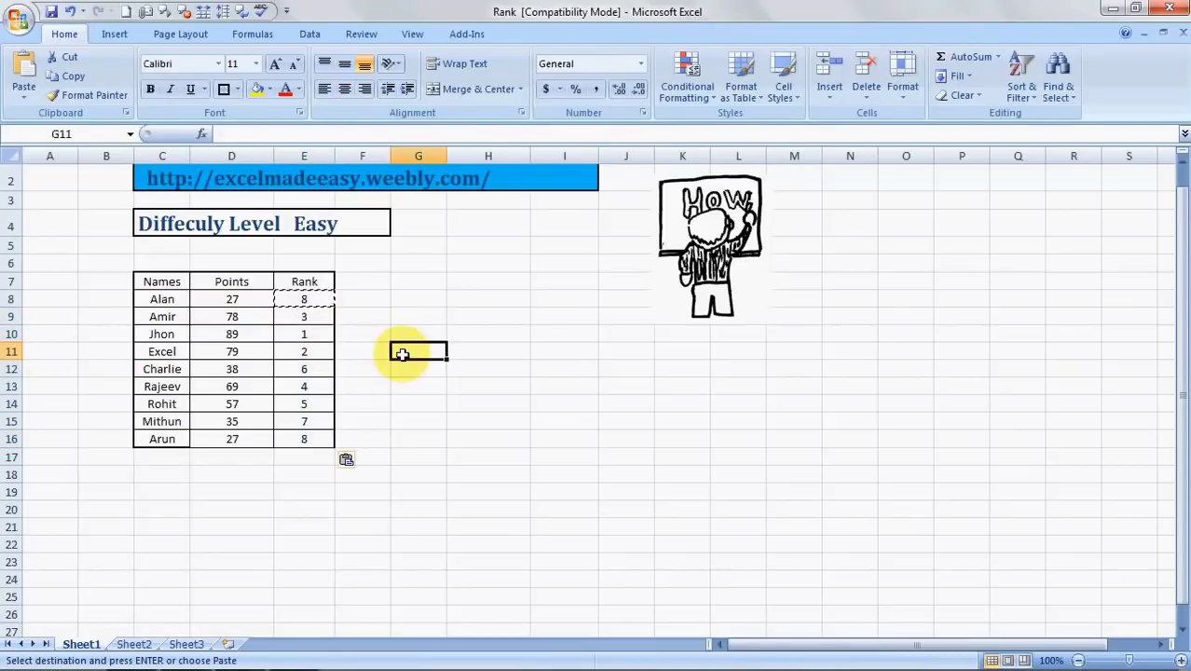
key("Escape")
Check the ranks in E8:E16 against each row's name and points.
key("Left")
key("Left")
key("Up")
key("Up")
key("Up")
key("Down")
key("Down")
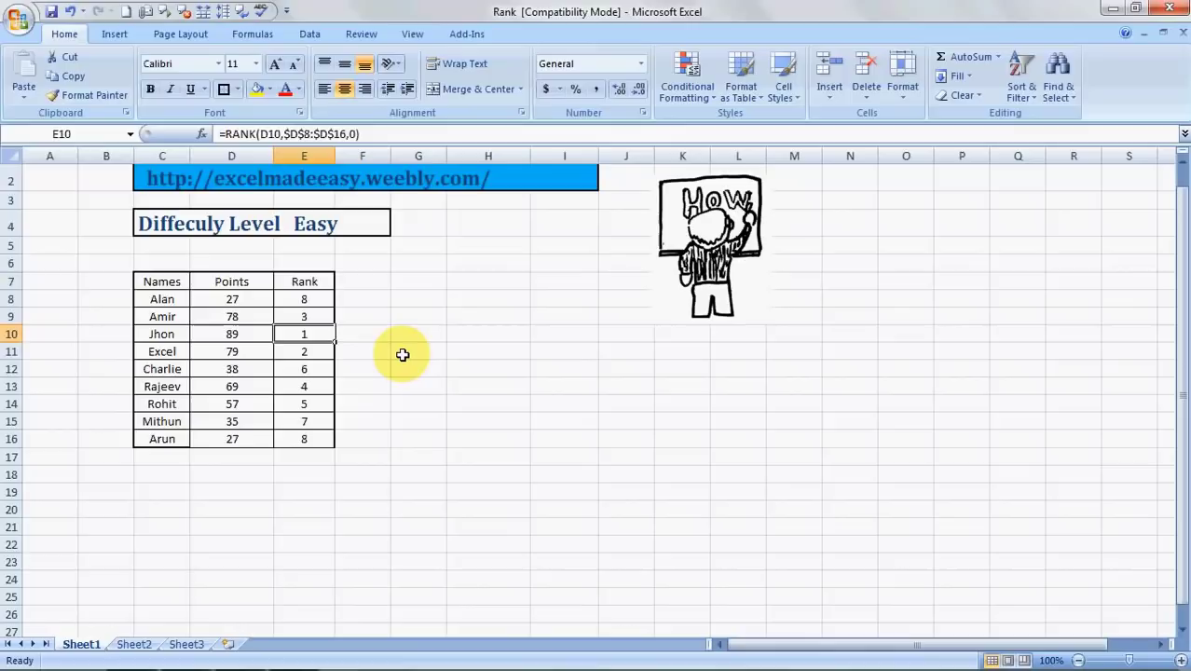
key("Left")
key("Left")
key("Right")
key("Right")
key("Down")
key("Down")
key("Down")
key("Down")
key("Down")
key("Down")
key("Left")
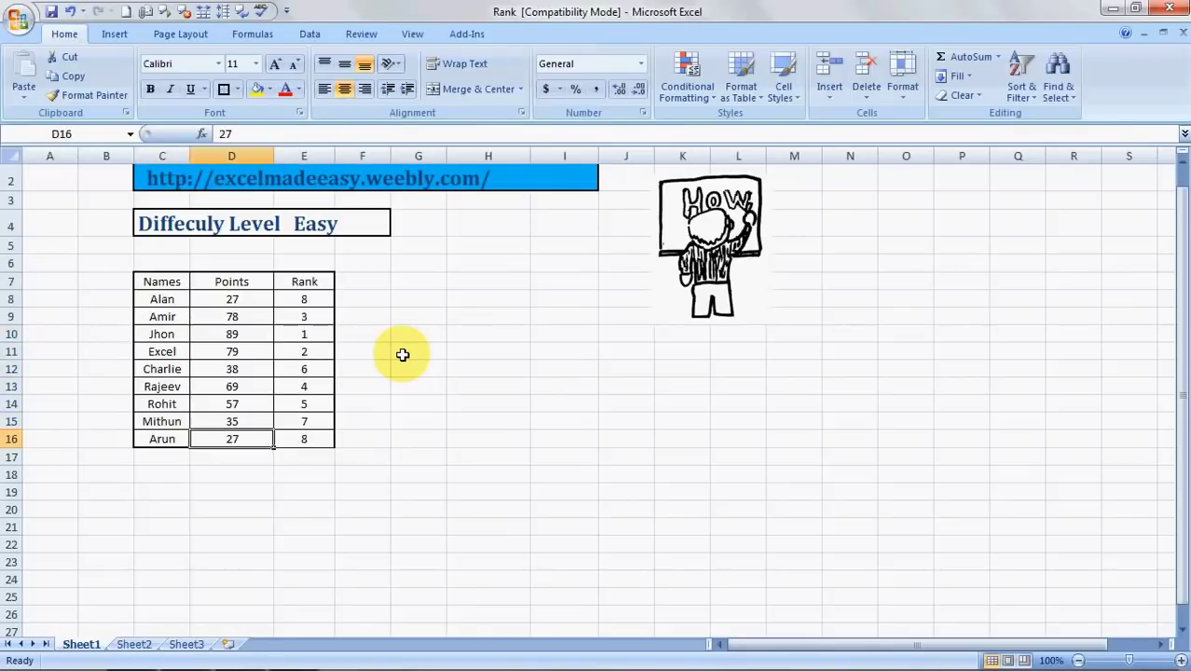
key("Left")
key("Right")
key("Right")
key("Up")
key("Up")
key("Up")
key("Up")
key("Up")
key("Up")
key("Up")
key("Up")
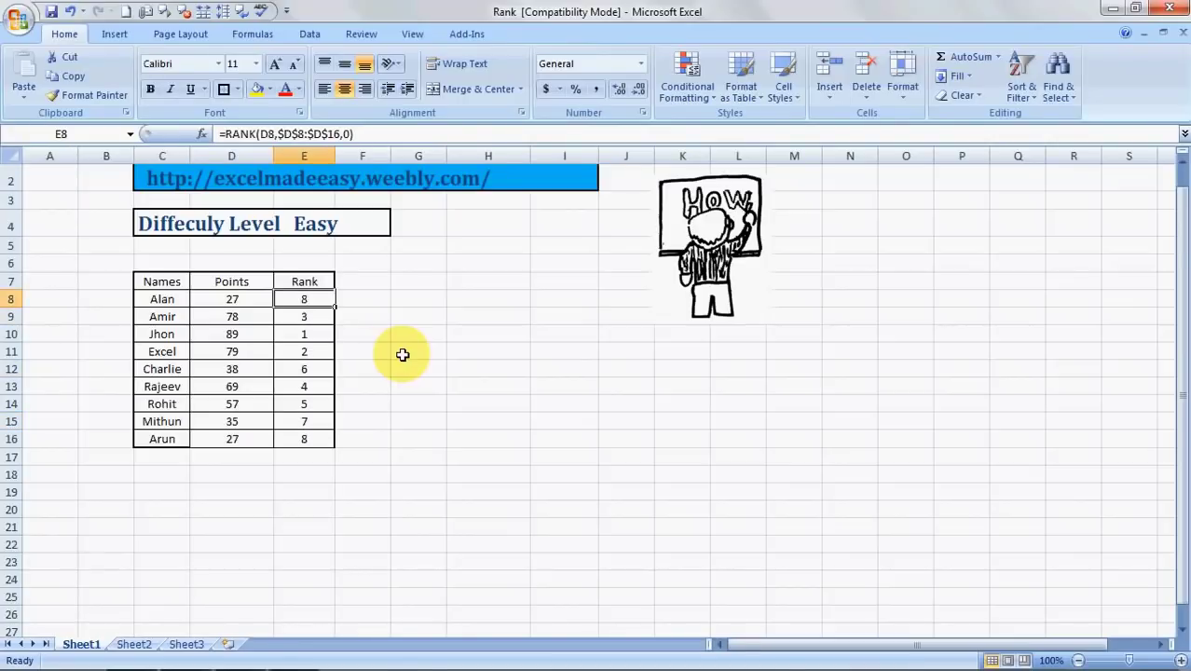
Examine the points in D8:D16 for the highest score and for equal scores.
key("Left")
key("Down")
key("Down")
key("Down")
key("Down")
key("Down")
key("Down")
key("Down")
key("Down")
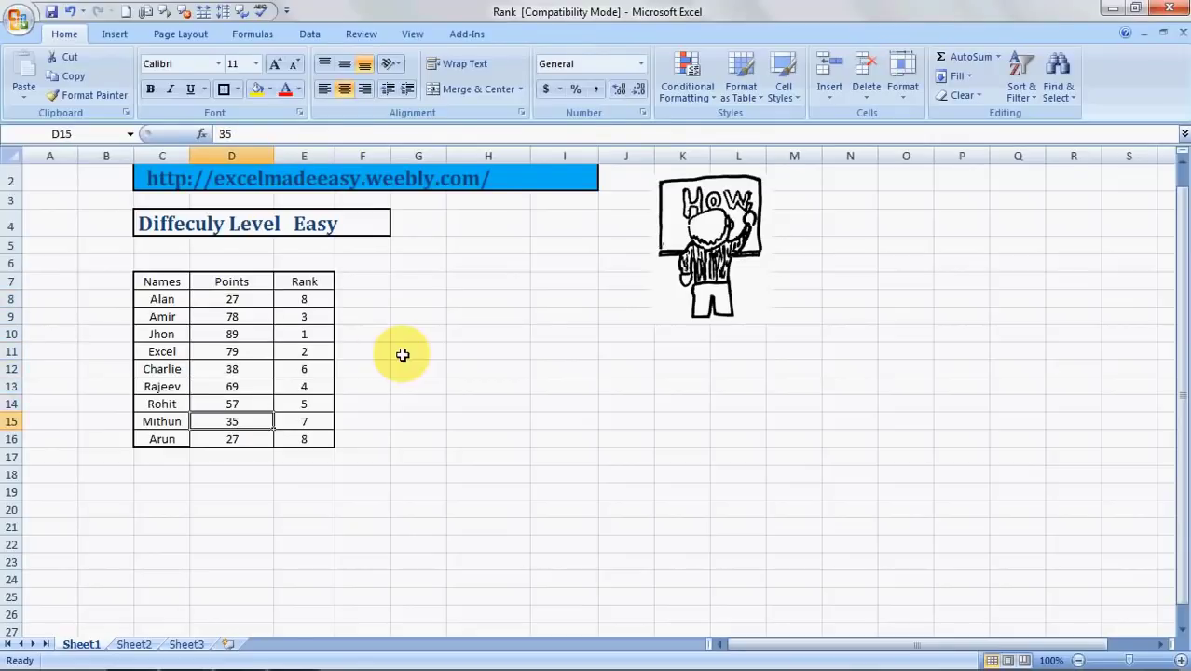
key("Up")
key("Up")
key("Up")
key("Up")
key("Up")
key("Up")
key("Up")
key("Up")
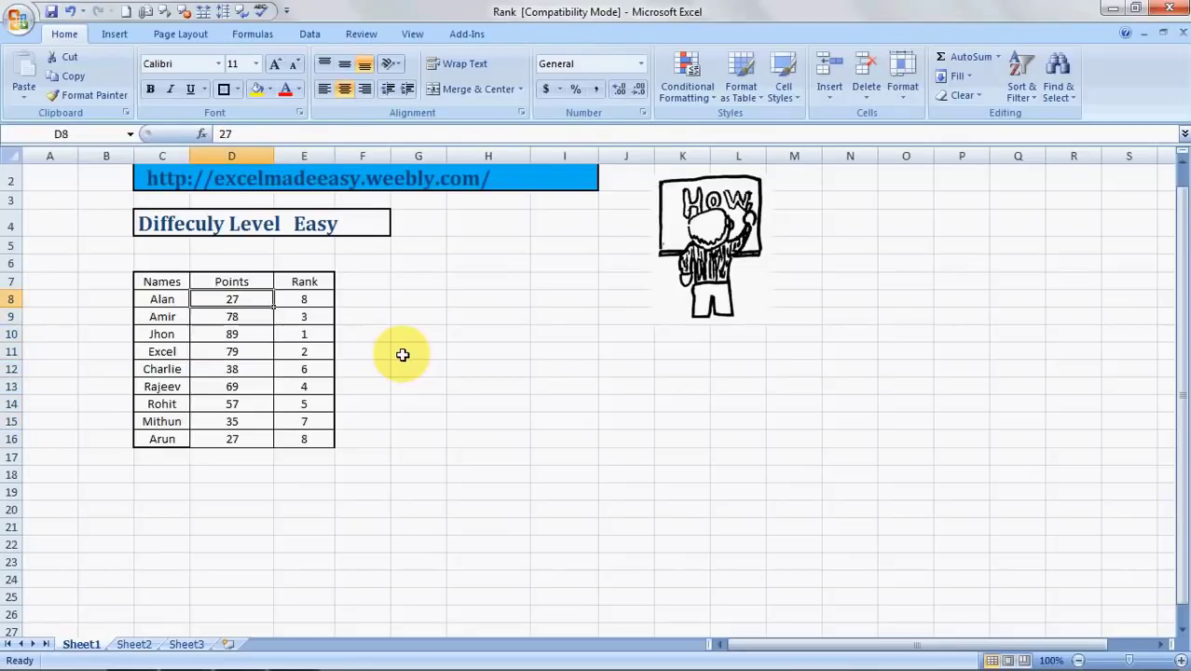
key("Right")
key("Left")
key("Down")
key("Down")
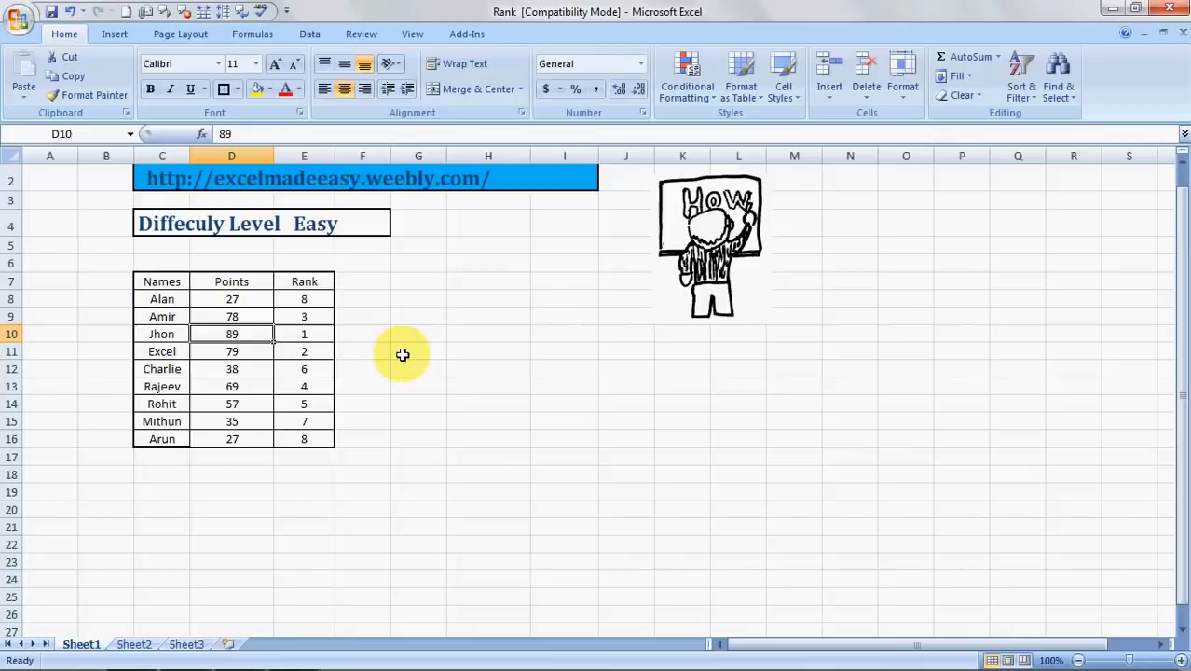
key("Down")
key("Down")
key("Down")
key("Down")
key("Down")
key("Down")
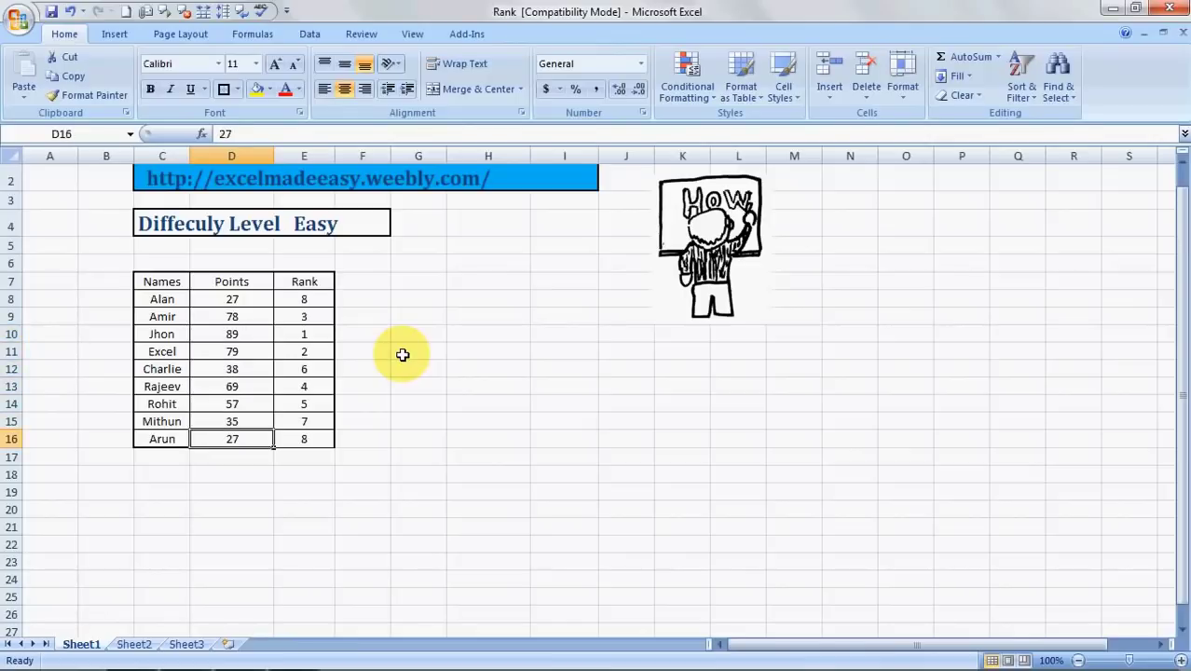
key("Up")
key("Up")
key("Up")
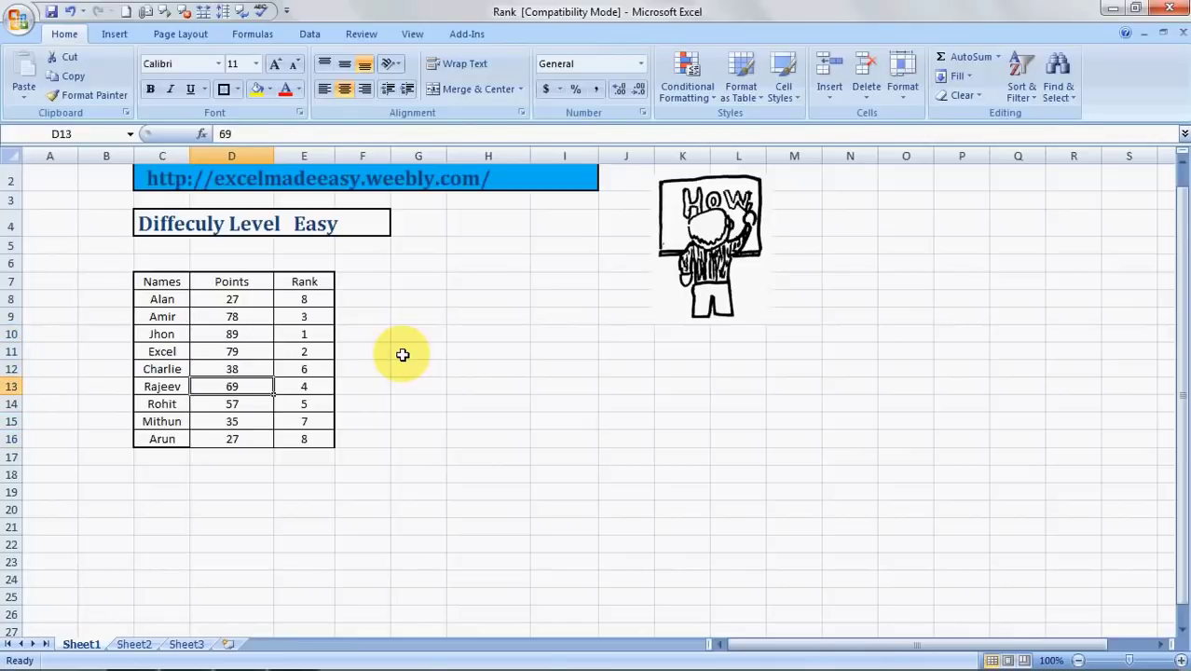
key("Up")
key("Up")
key("Up")
key("Up")
Look through the Rank column again from row 9 down to row 15 and back.
key("Right")
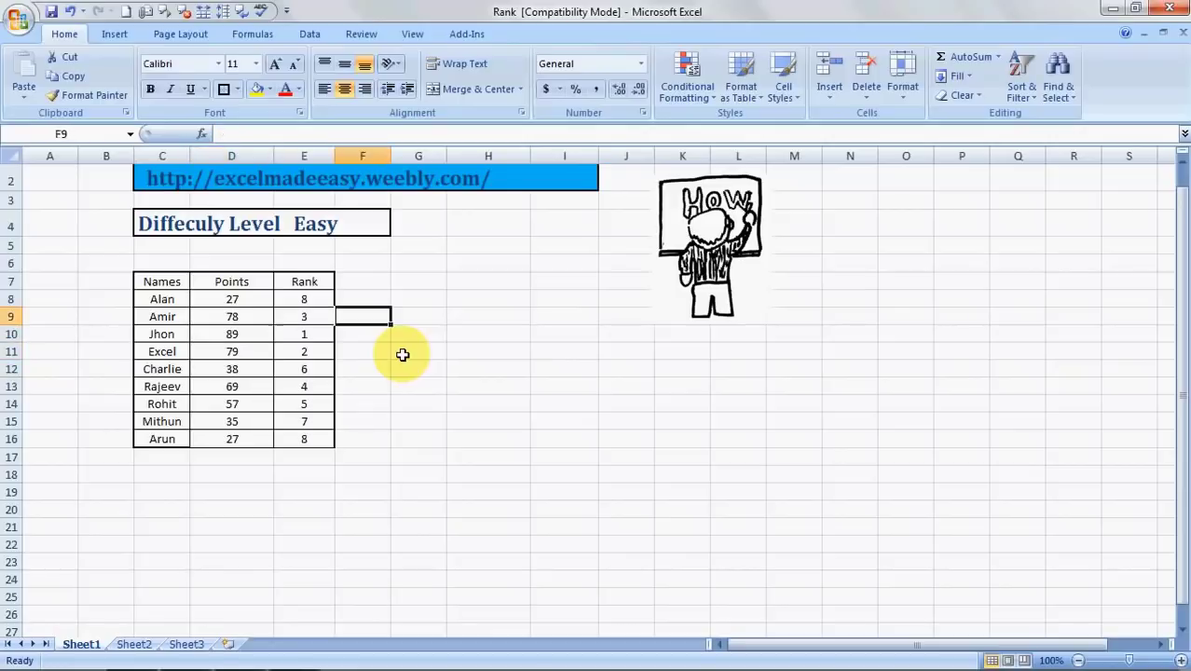
key("Down")
key("Down")
key("Down")
key("Down")
key("Down")
key("Down")
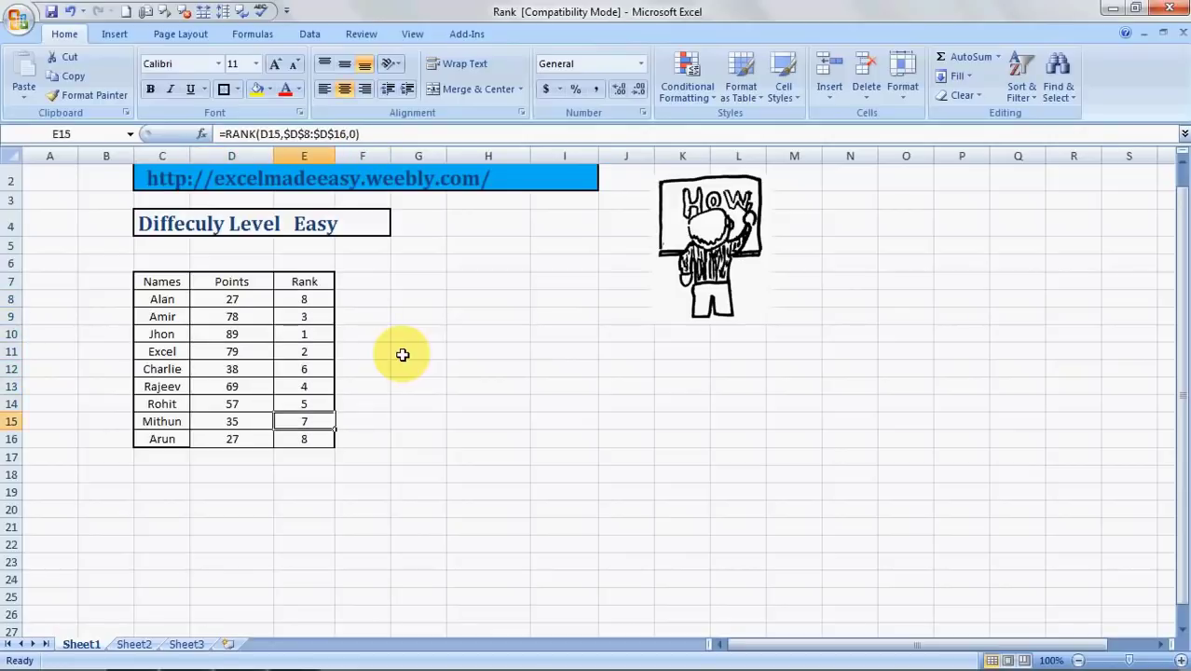
key("Up")
key("Up")
key("Up")
key("Up")
key("Up")
key("Up")
Clear the rank formulas from cells E9:E16, keeping the one in E8.
key("ctrl+Down")
key("ctrl+Down")
key("Up")
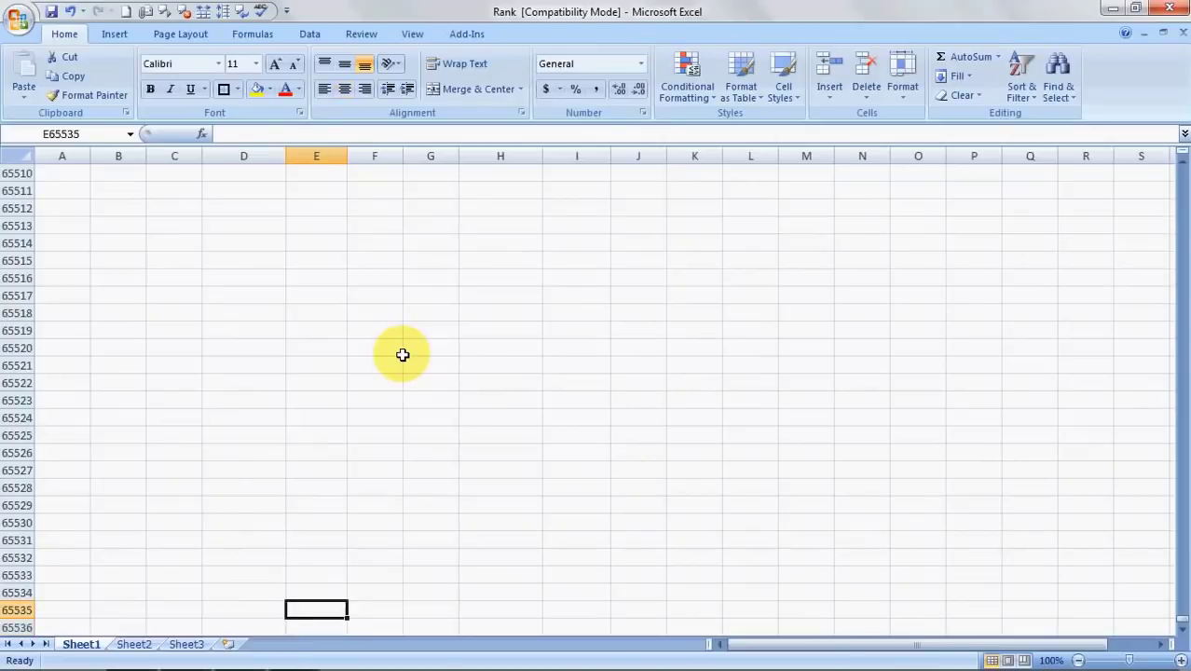
key("ctrl+Up")
key("Up")
key("Up")
key("Up")
key("Up")
key("Up")
key("Up")
key("Up")
key("Up")
key("Up")
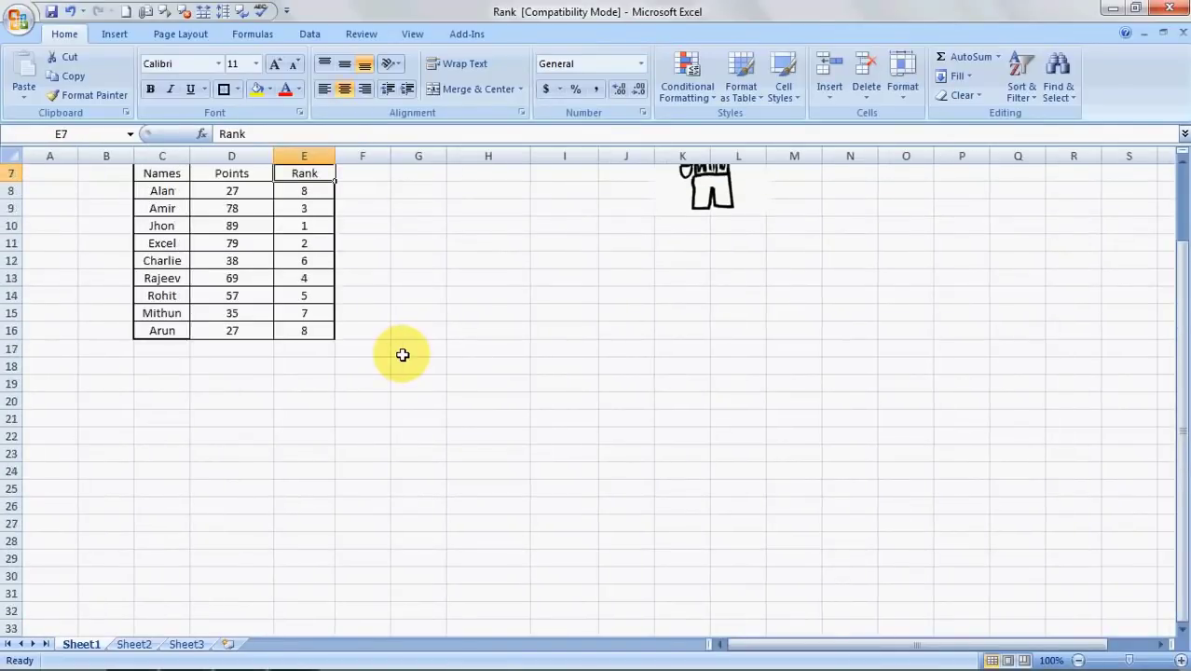
key("Down")
key("Down")
key("shift+Down")
key("shift+Down")
key("shift+Down")
key("shift+Down")
key("shift+Down")
key("shift+Down")
key("shift+Down")
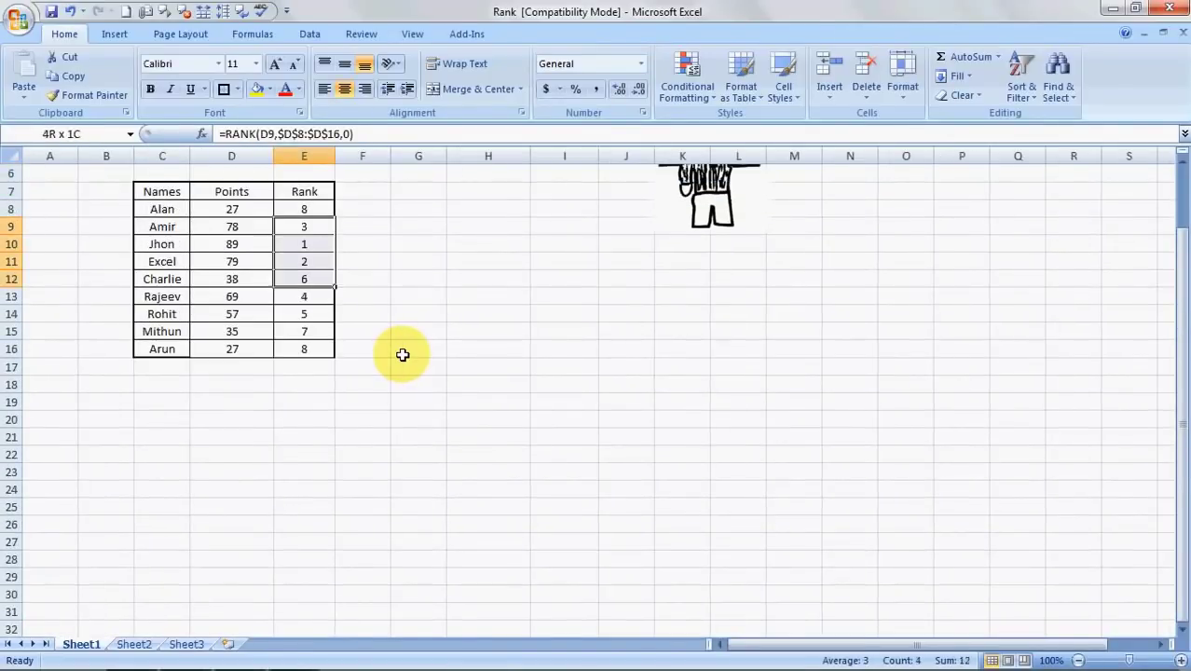
key("Delete")
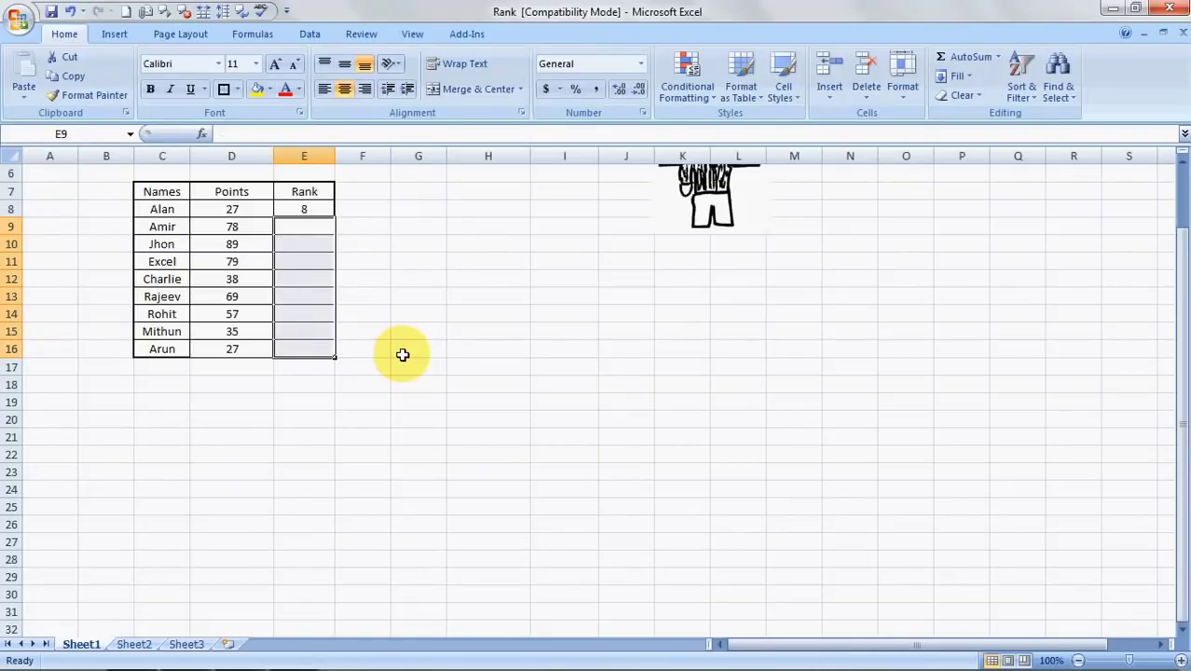
Search the function library for "rank" and insert the RANK function into cell E9.
left_click(250, 34)
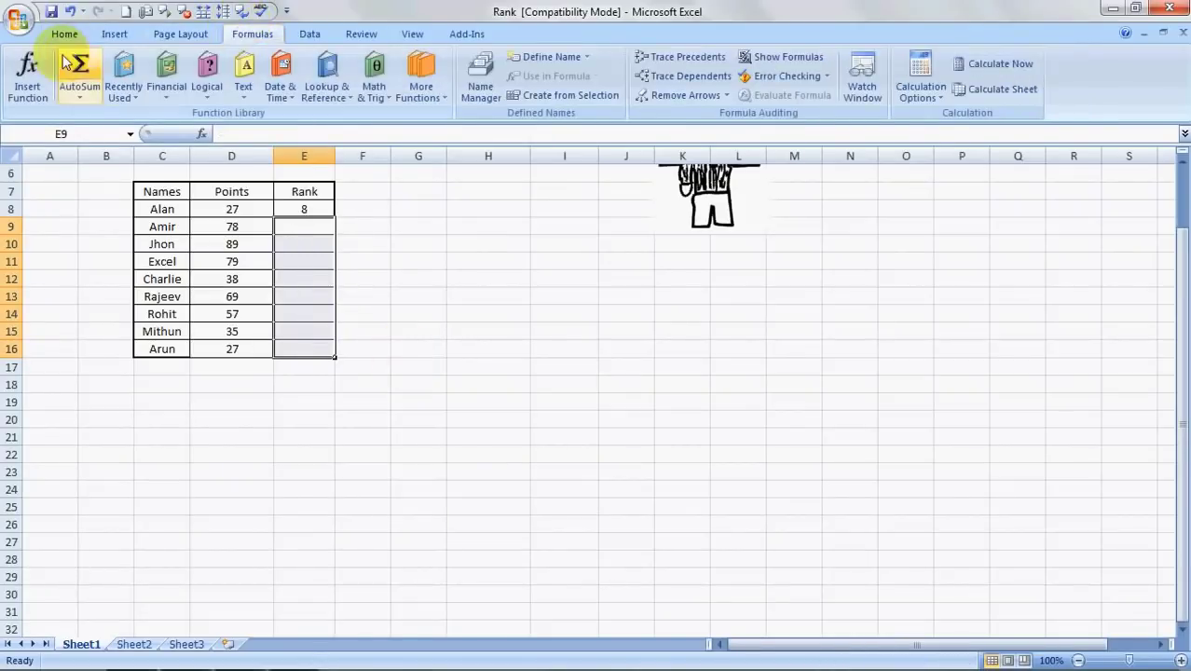
left_click(27, 73)
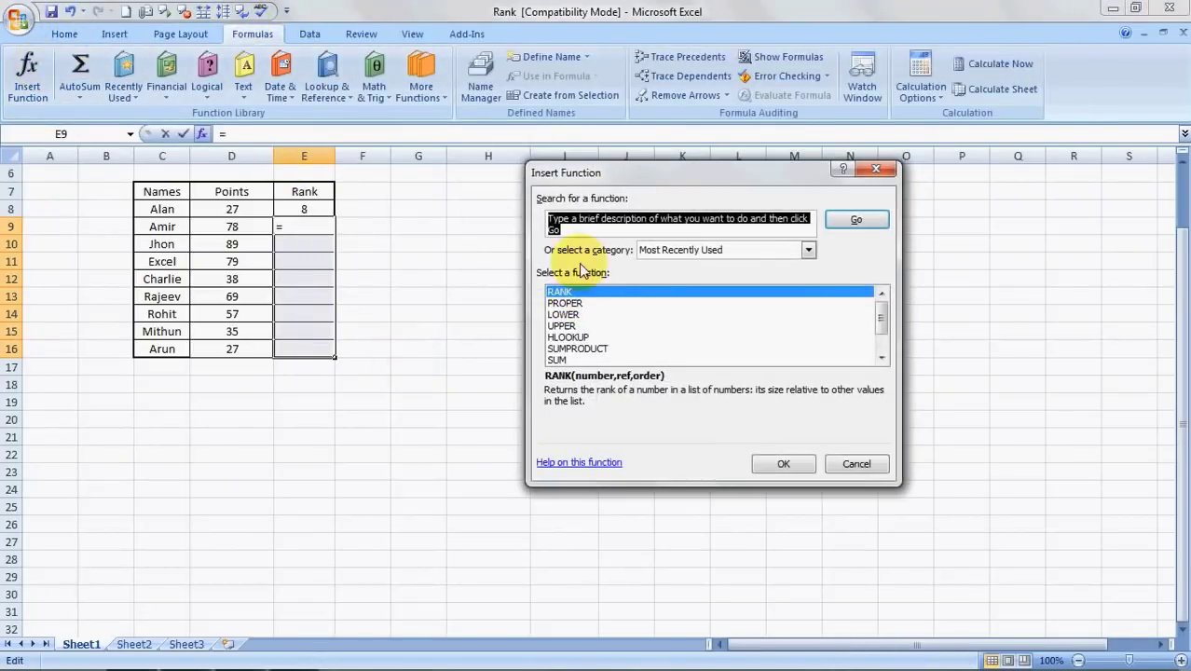
type("rank")
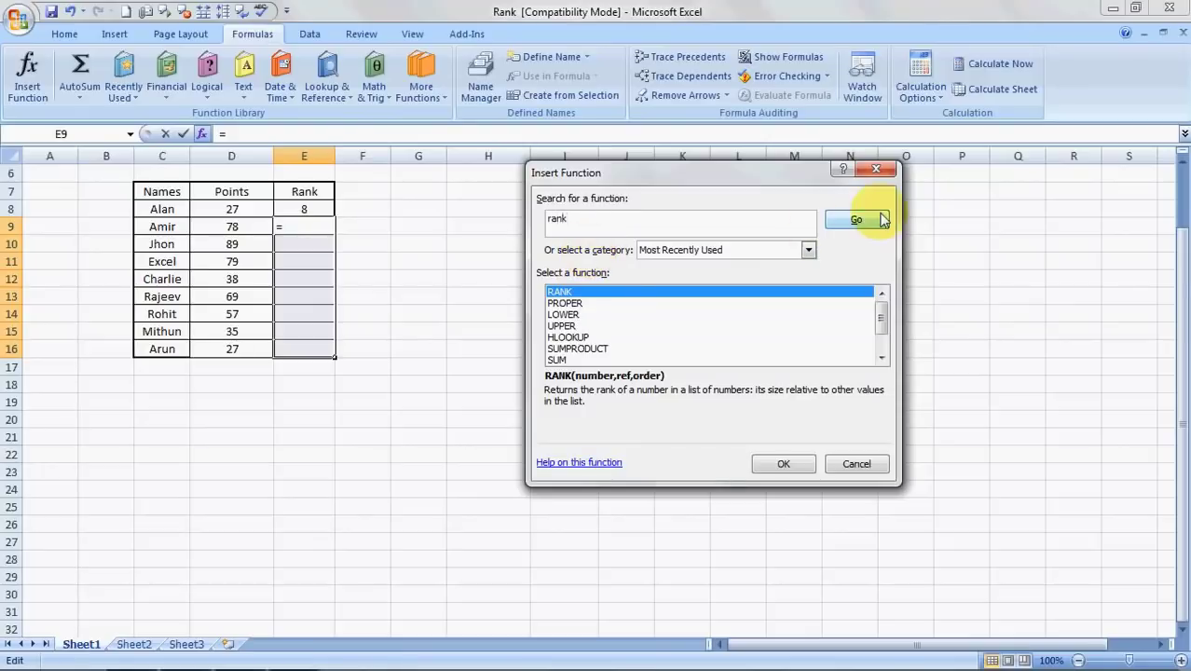
left_click(872, 221)
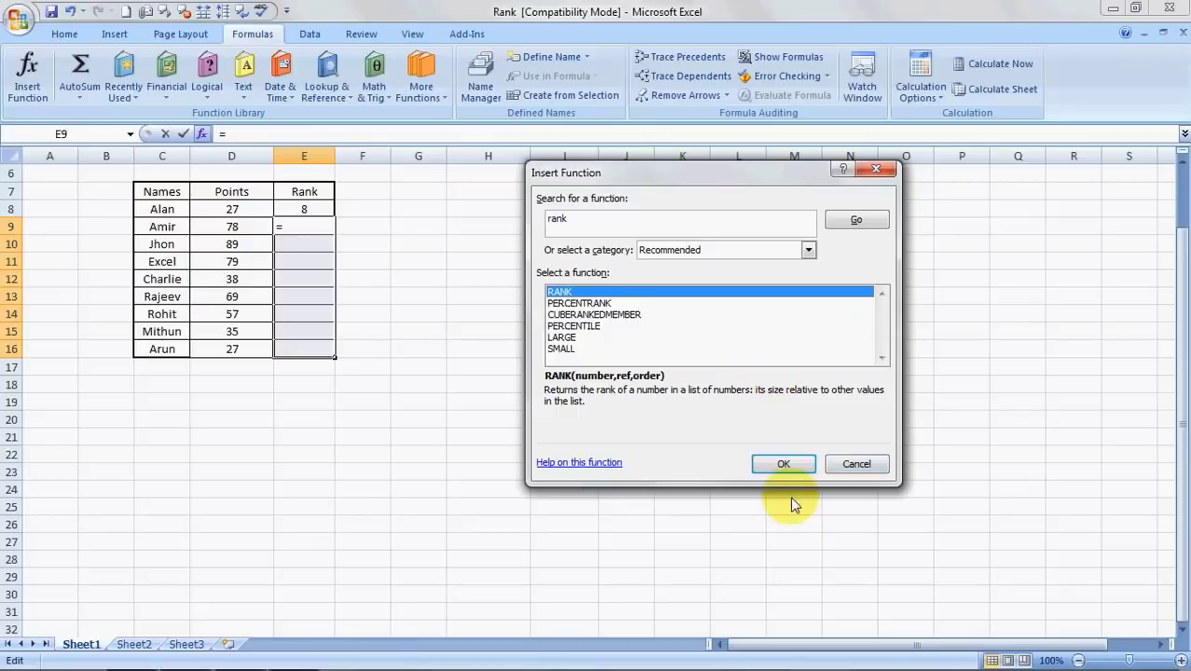
left_click(778, 463)
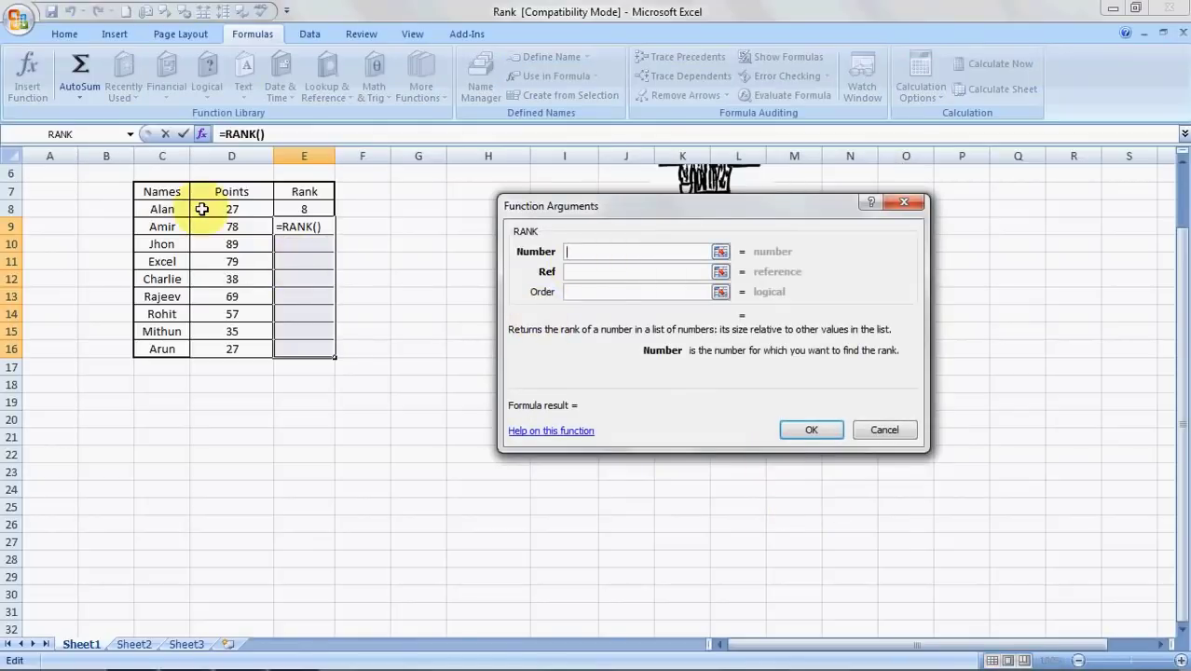
Set the RANK arguments to number D9, reference D8:D16 and order 1, and enter the formula in E9.
left_click(231, 226)
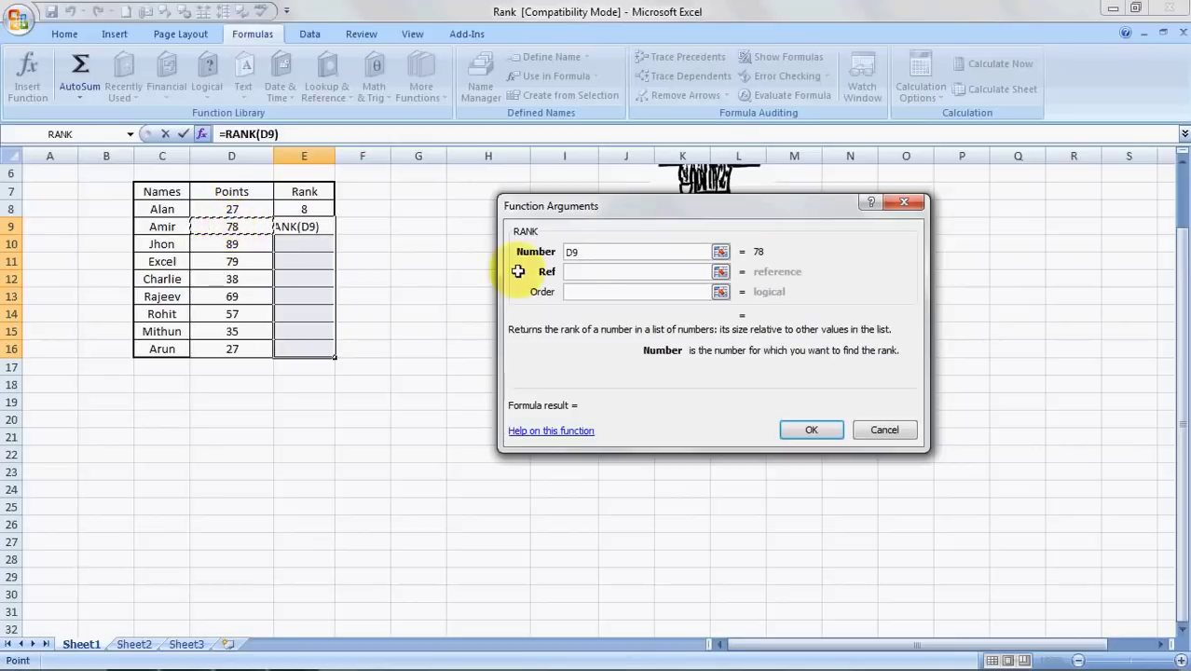
left_click(591, 277)
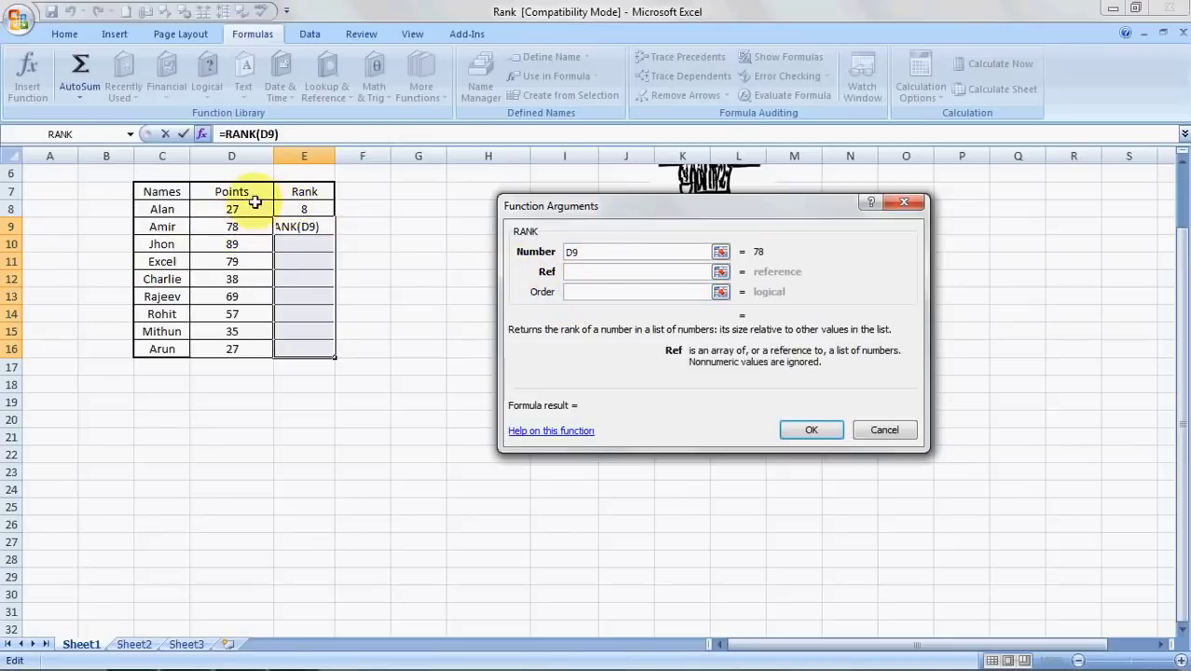
left_click(251, 206)
key("shift+Down")
key("shift+Down")
key("shift+Down")
key("shift+Down")
key("shift+Down")
key("shift+Down")
key("shift+Down")
key("shift+Down")
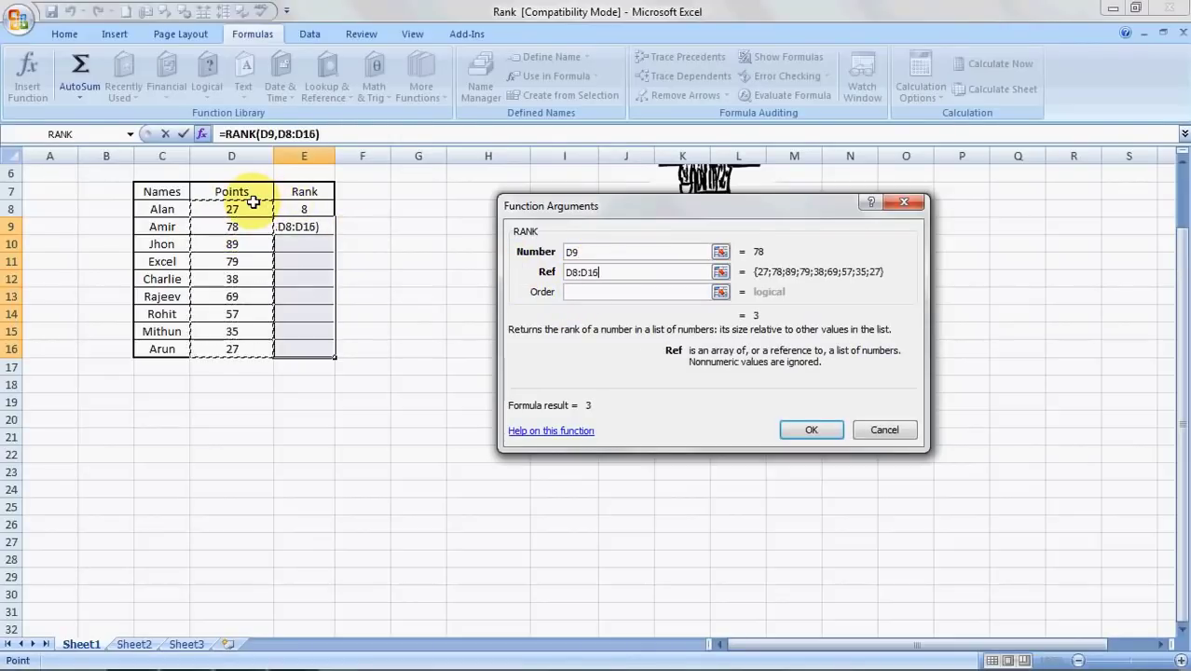
left_click(583, 293)
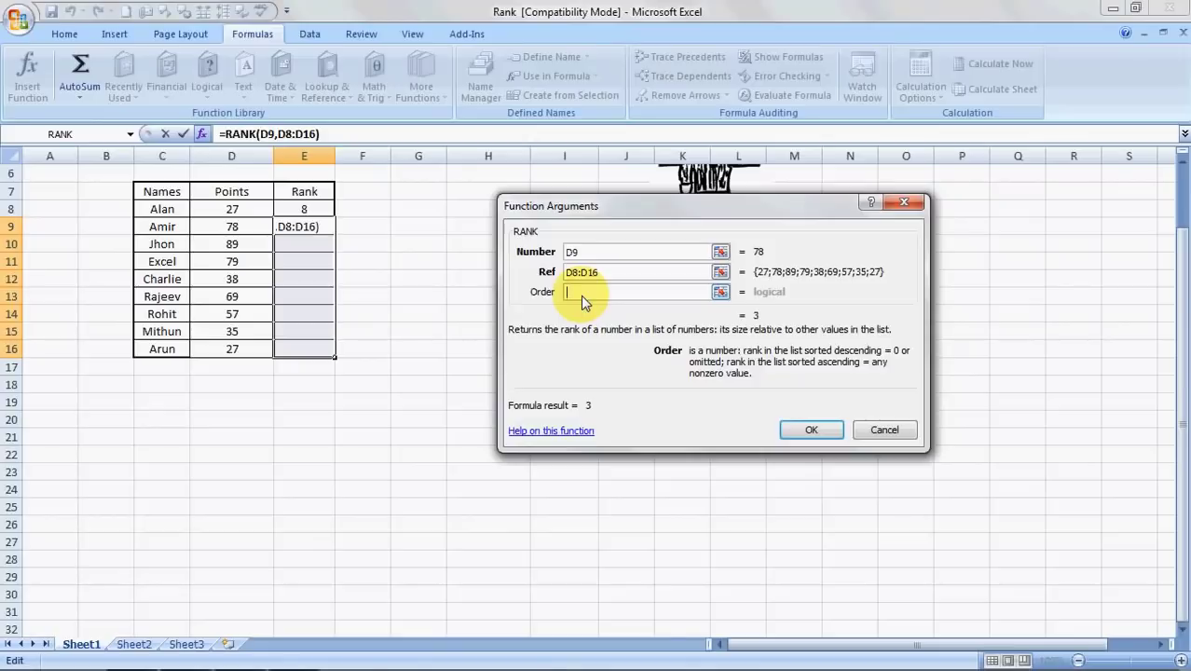
type("1")
left_click(812, 430)
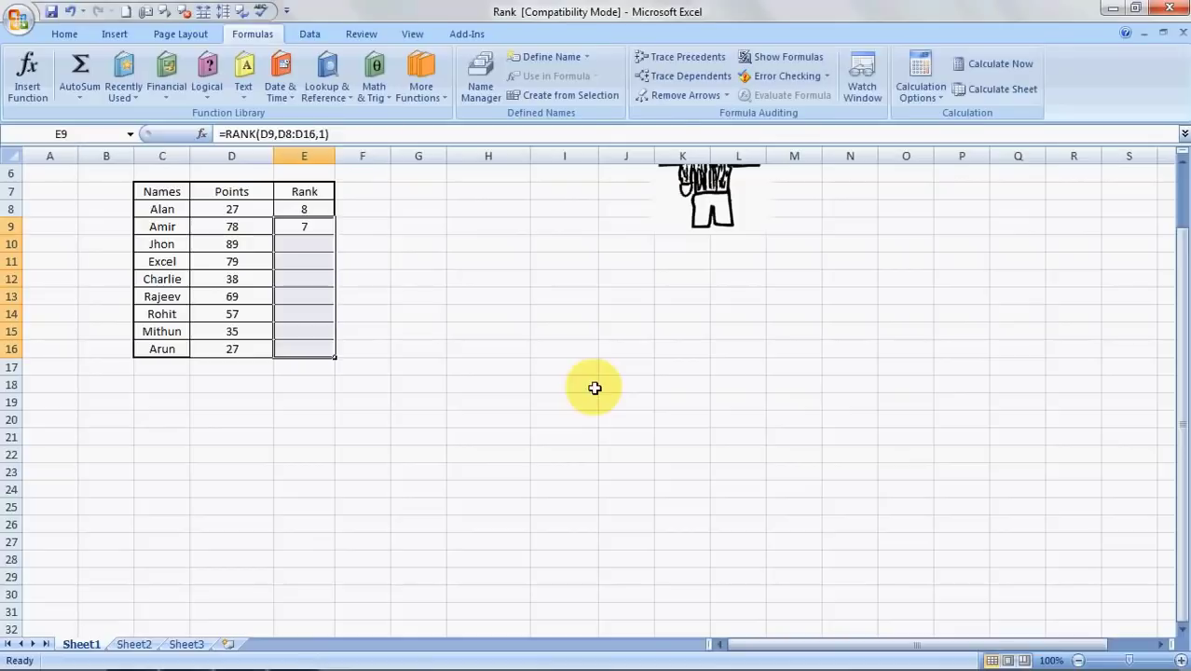
Make the reference range in E9's RANK formula absolute as $D$8:$D$16.
left_click(594, 387)
key("Left")
key("Left")
key("Up")
key("Up")
key("Up")
key("Up")
key("Up")
key("Up")
key("Up")
key("Up")
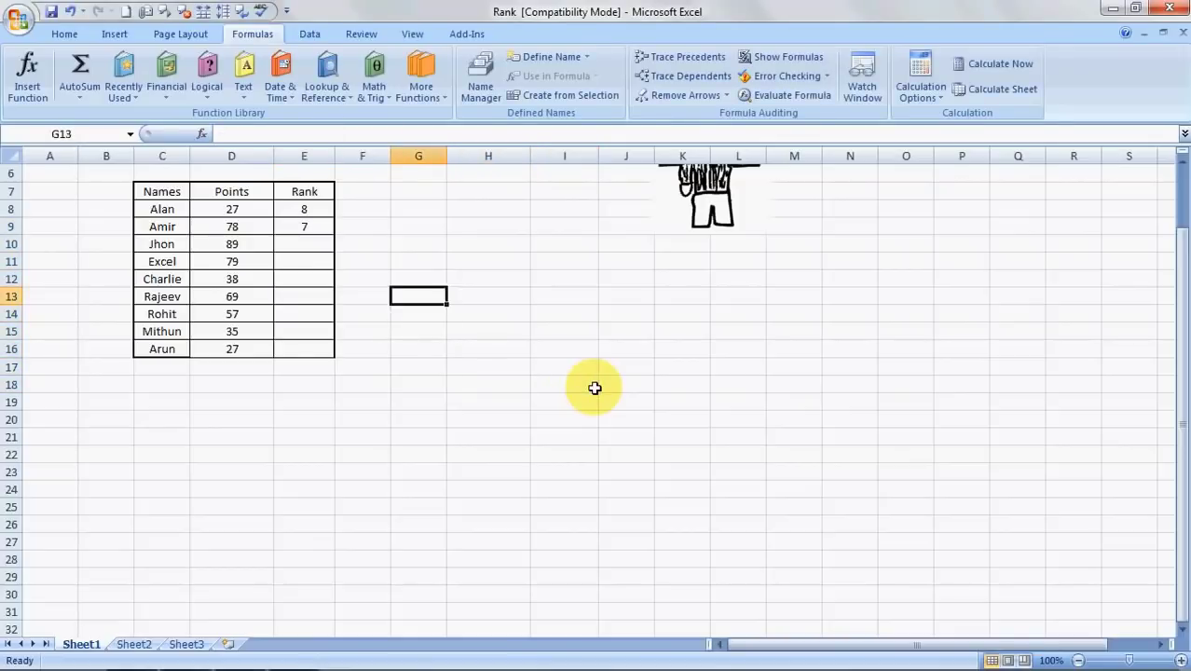
key("Up")
key("Left")
key("Left")
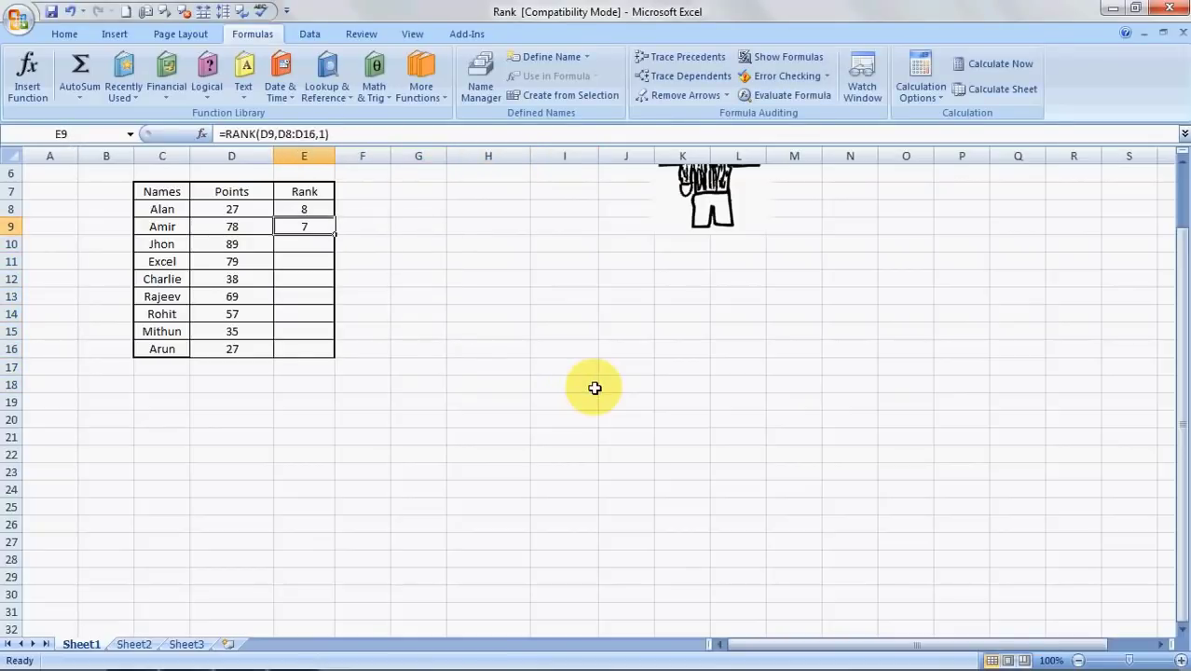
double_click(311, 226)
key("Left")
key("Left")
key("Left")
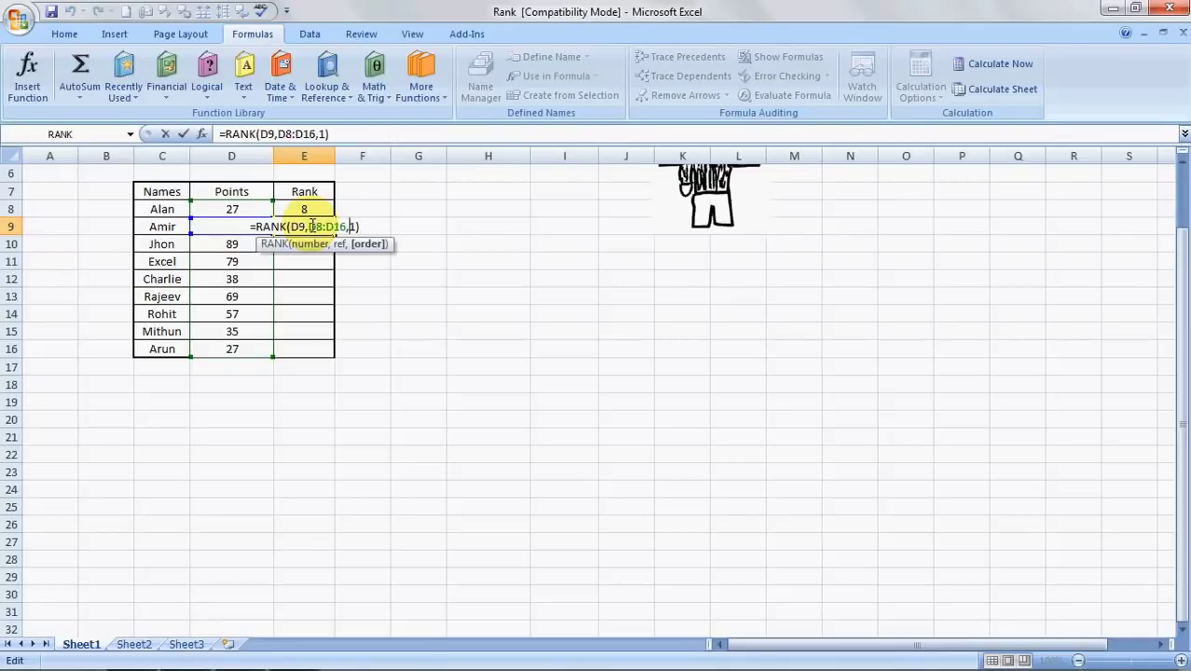
key("shift+Left")
key("shift+Left")
key("shift+Left")
key("shift+Left")
key("shift+Left")
key("shift+Left")
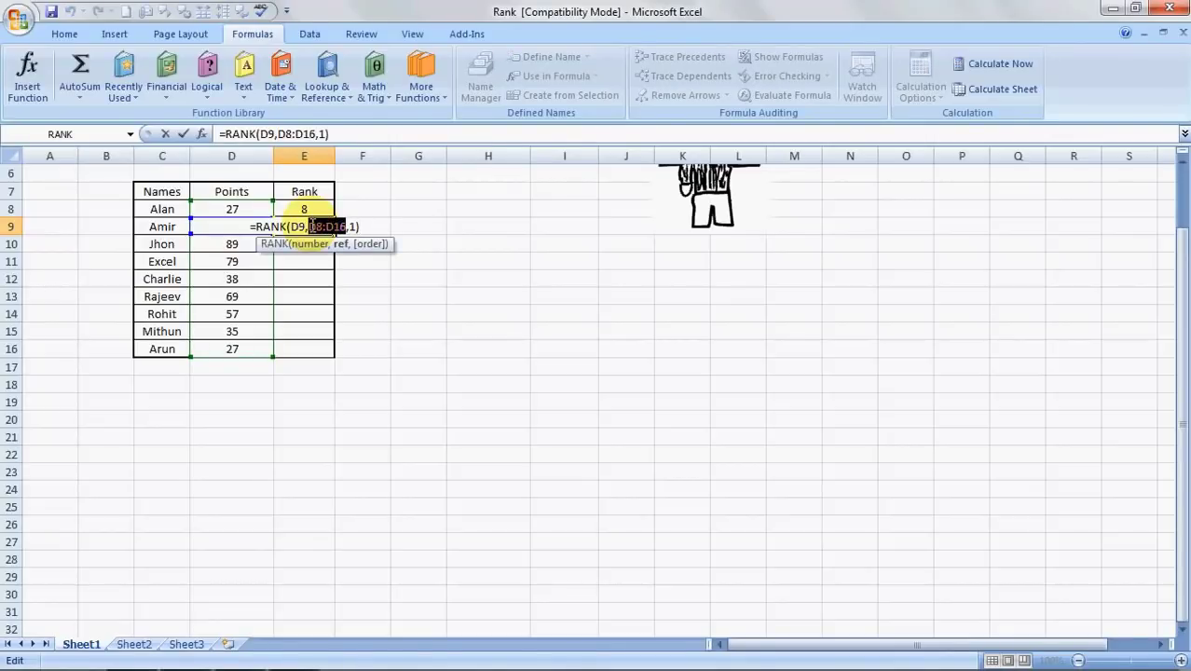
key("F4")
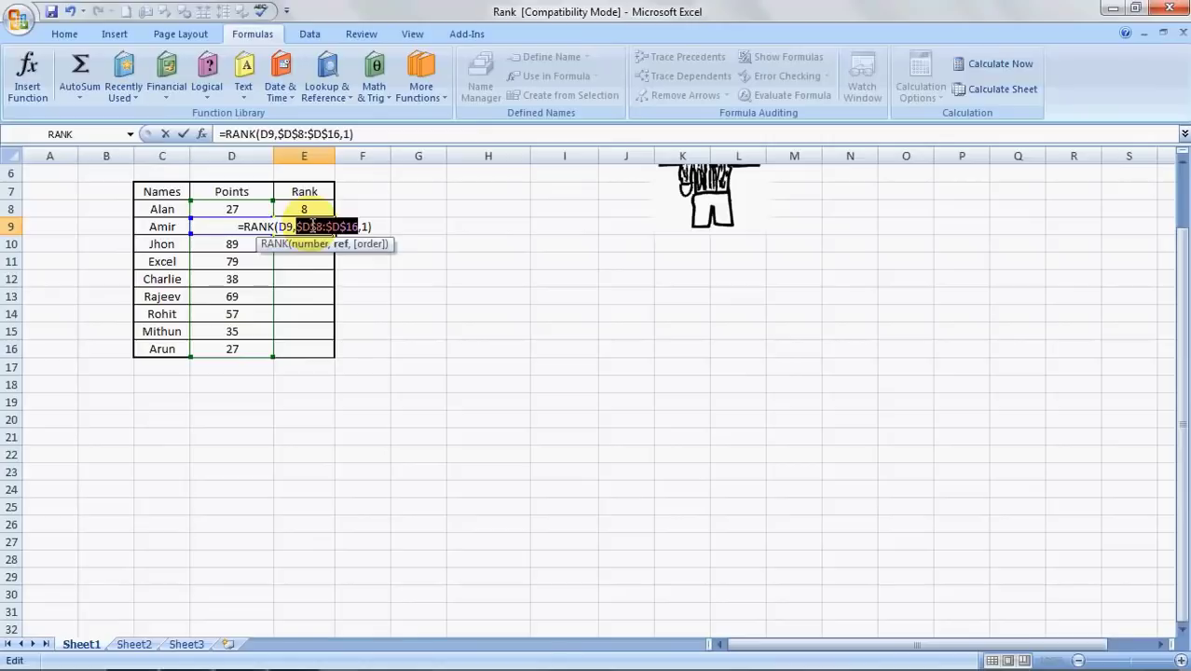
key("ctrl+Return")
Copy the rank formula from E9 into cells E10:E16.
key("ctrl+c")
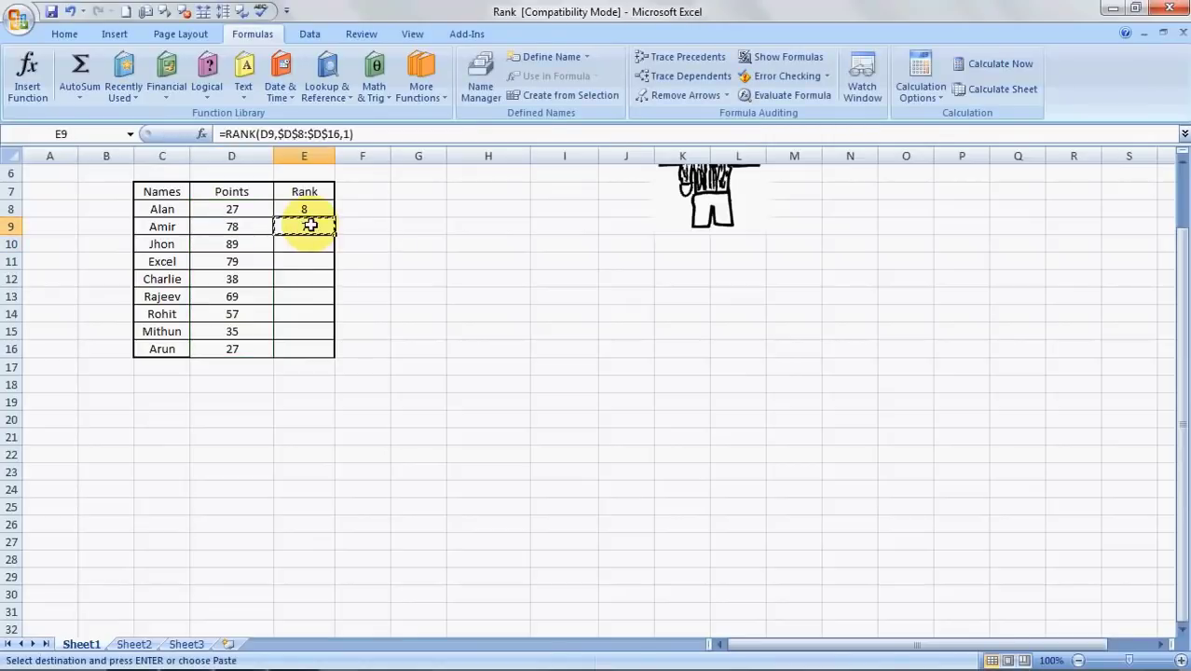
key("shift+Down")
key("shift+Down")
key("shift+Down")
key("shift+Down")
key("shift+Down")
key("shift+Down")
key("shift+Down")
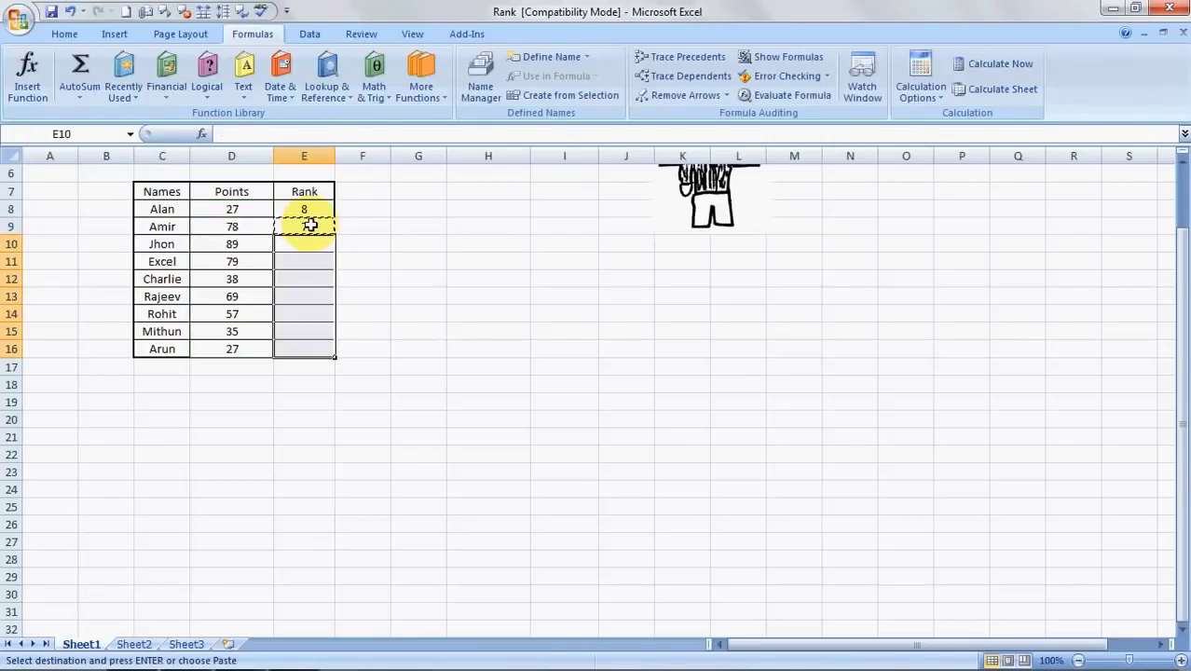
key("ctrl+v")
key("Escape")
Compare the highest and lowest points in D10 and D16 with their ascending ranks.
key("Left")
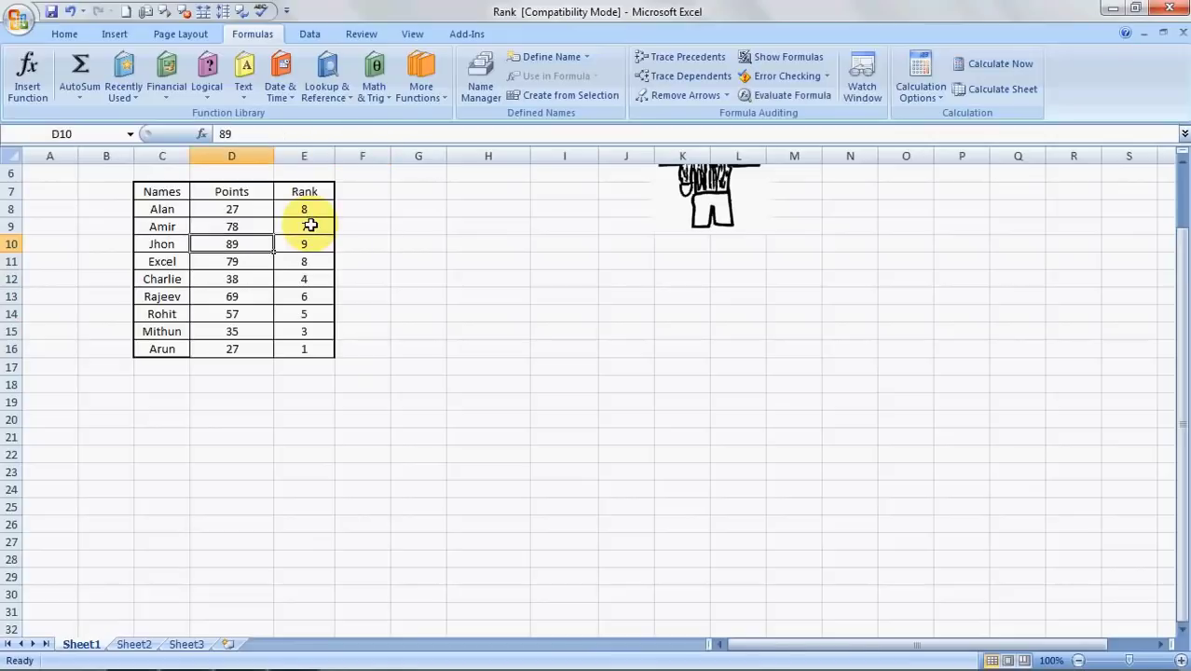
left_click(234, 367)
left_click(234, 346)
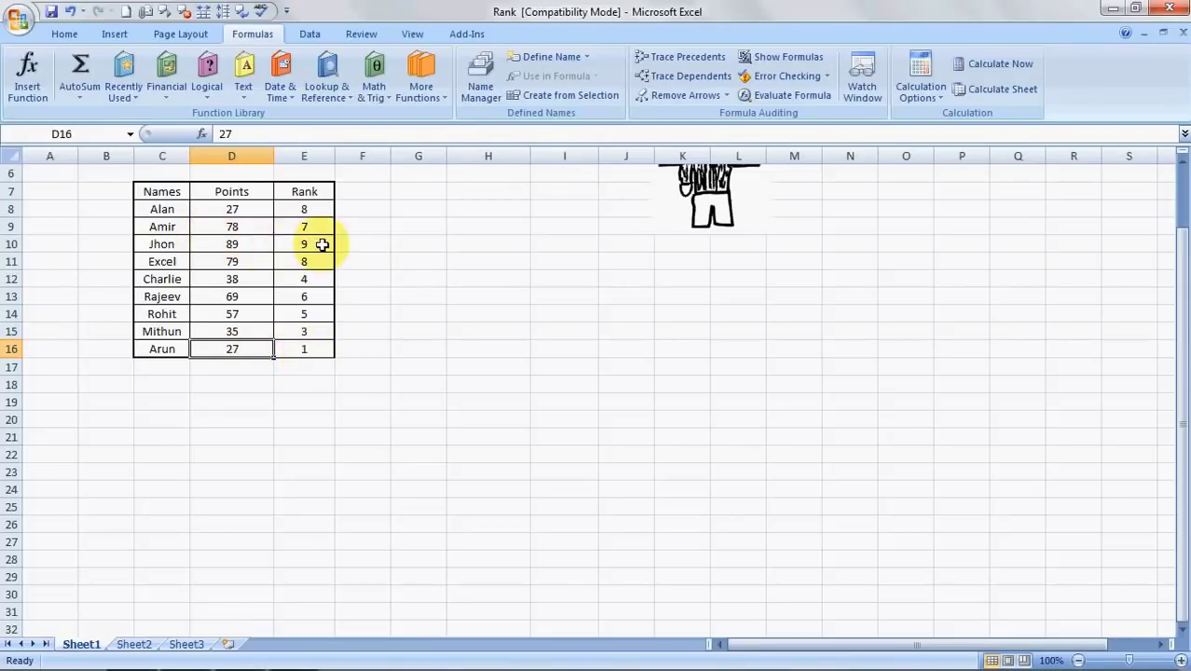
left_click(373, 318)
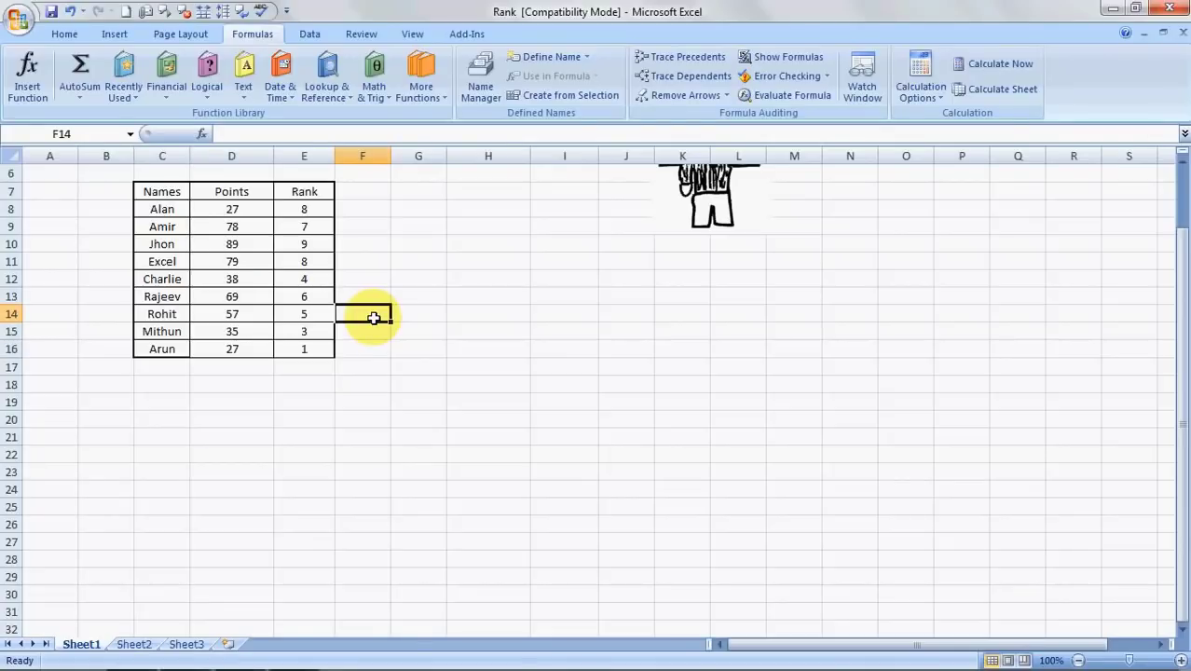
Review the sheet from its heading rows down through the Rank column to row 14.
key("Up")
key("Up")
key("Up")
key("Up")
key("Up")
key("Up")
key("Up")
key("Up")
key("Up")
key("Up")
key("Up")
key("Up")
key("Up")
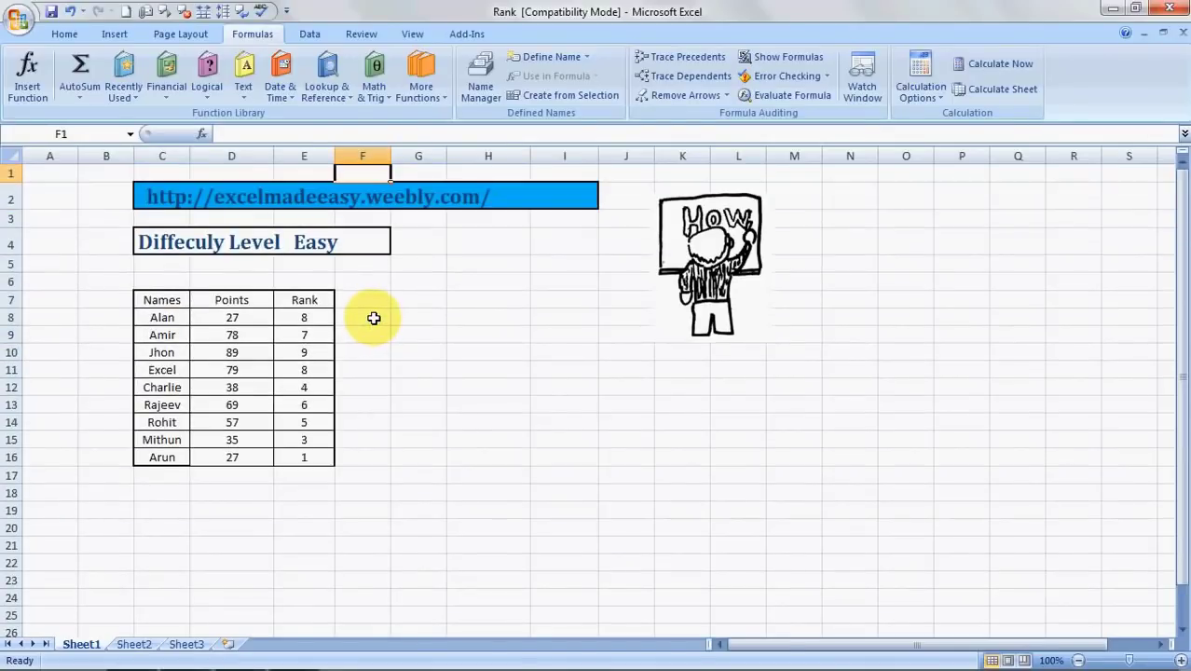
key("Down")
key("Down")
key("Down")
key("Down")
key("Down")
key("Down")
key("Left")
key("Down")
key("Down")
key("Down")
key("Down")
key("Down")
key("Down")
key("Down")
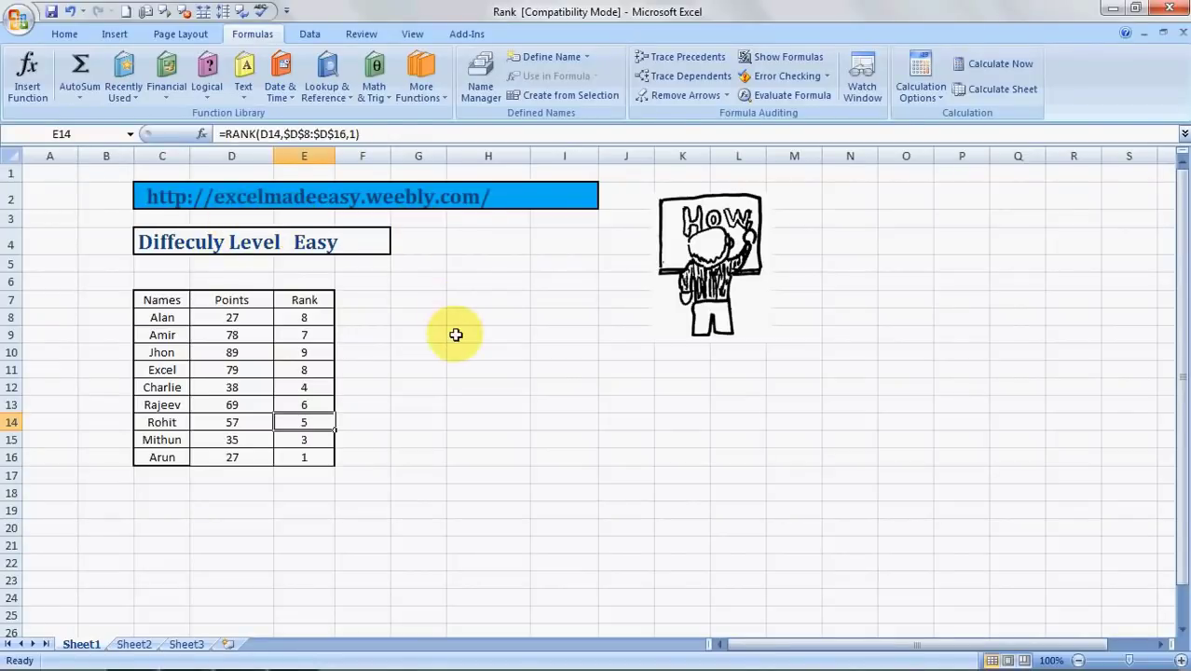
Switch to Firefox, view the Excel Made Easy website, YouTube channel and Facebook page, and return to the Excel workbook.
key("alt+Tab")
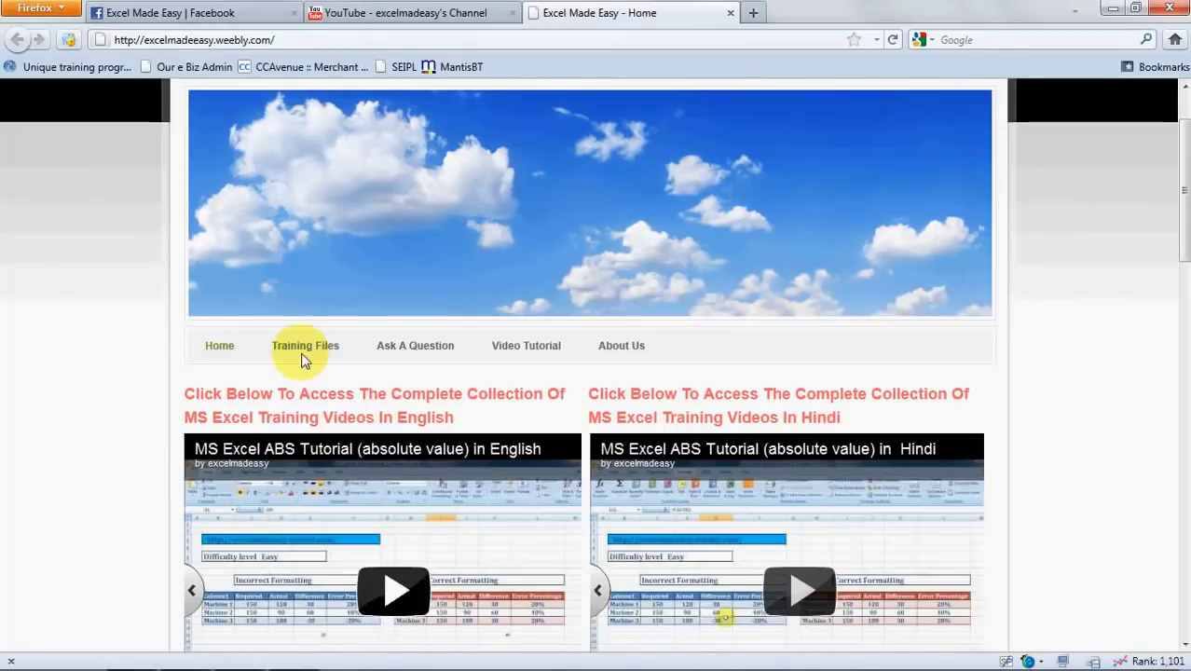
left_click_drag(1182, 165, 1186, 310)
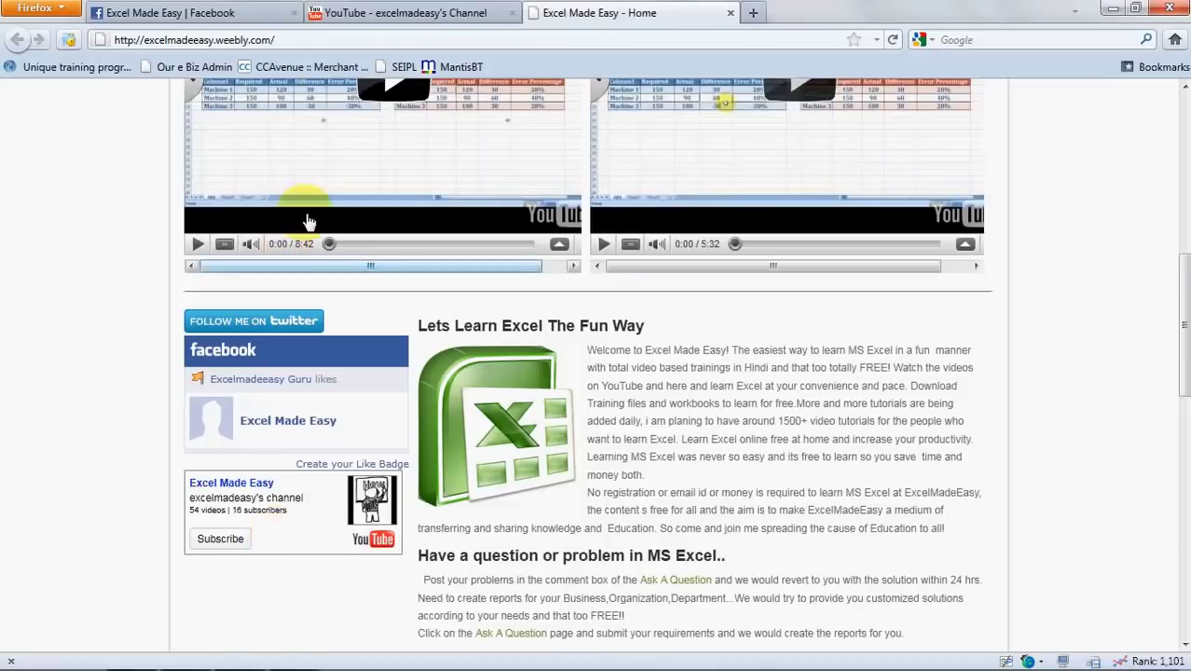
left_click(420, 12)
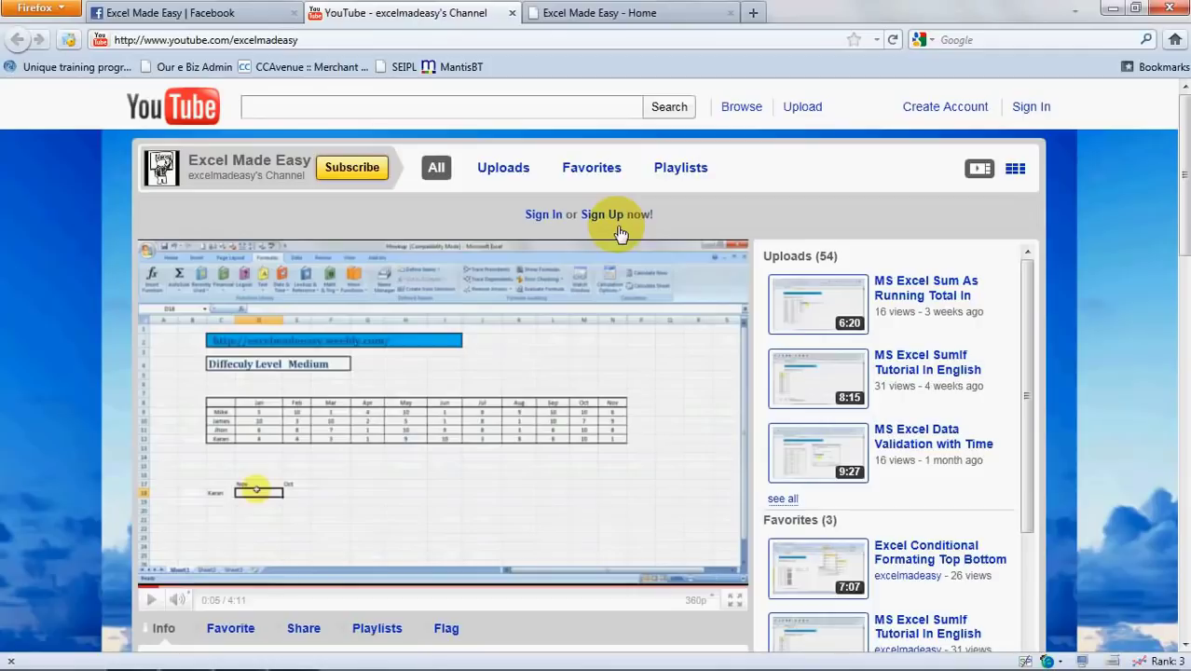
left_click(228, 13)
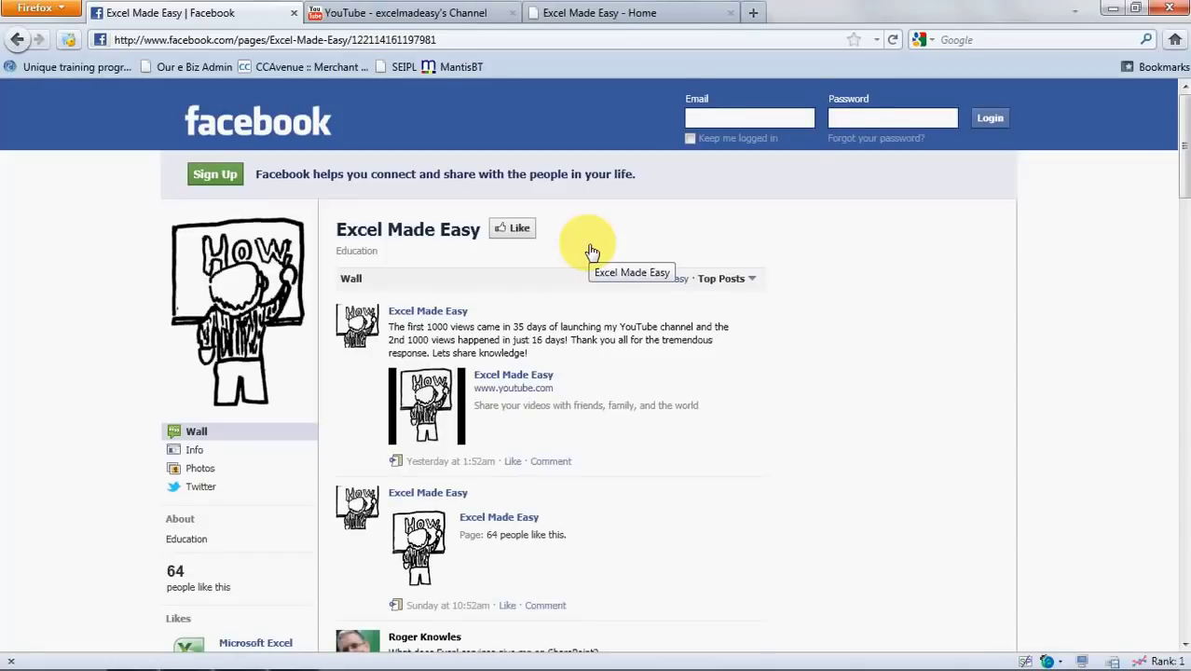
key("alt+Tab")
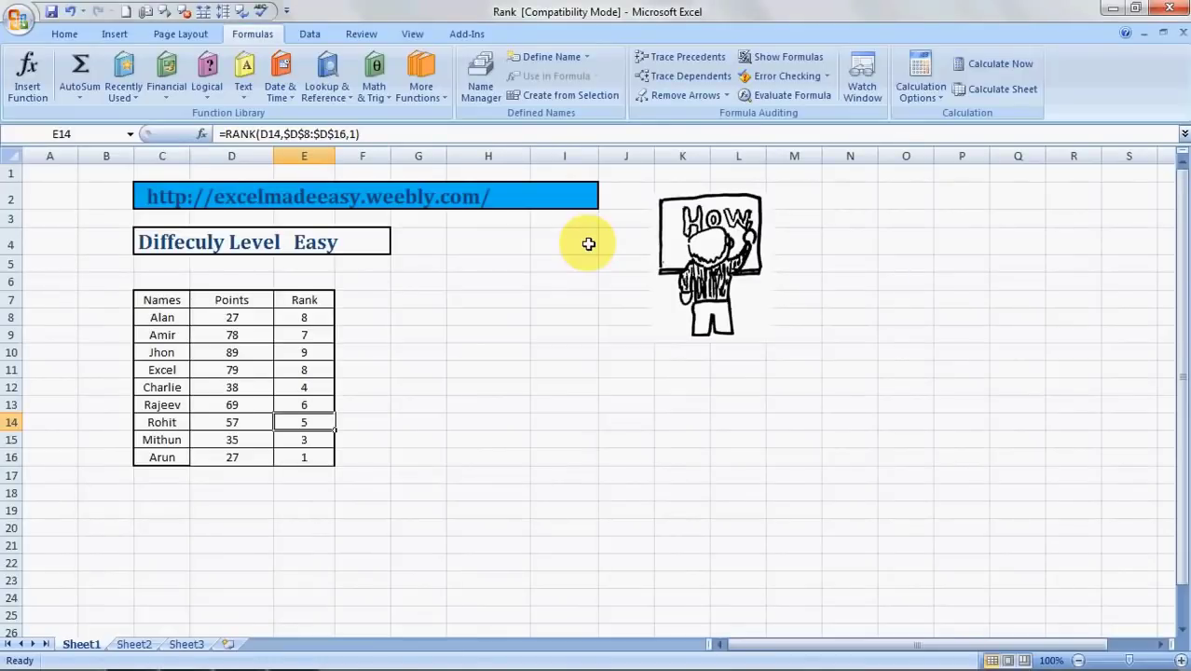